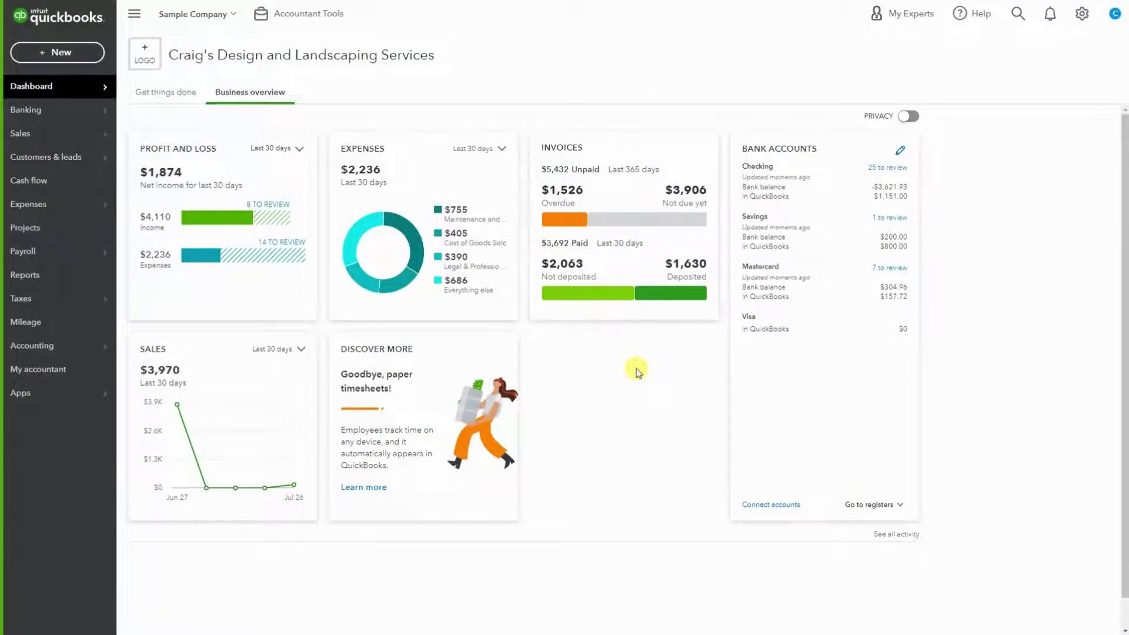
- Open the + New menu listing customer, vendor and employee transactions
left_click(78, 61)
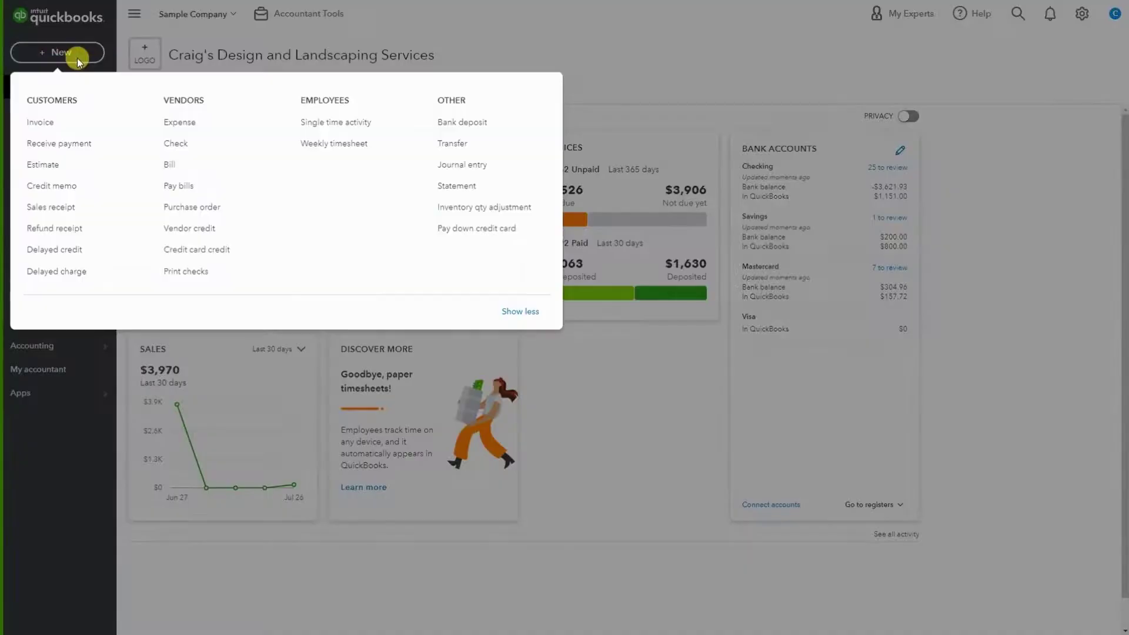
- Start a new invoice and glance at recent invoices 1039 and 1038 for Cool Cars
left_click(69, 120)
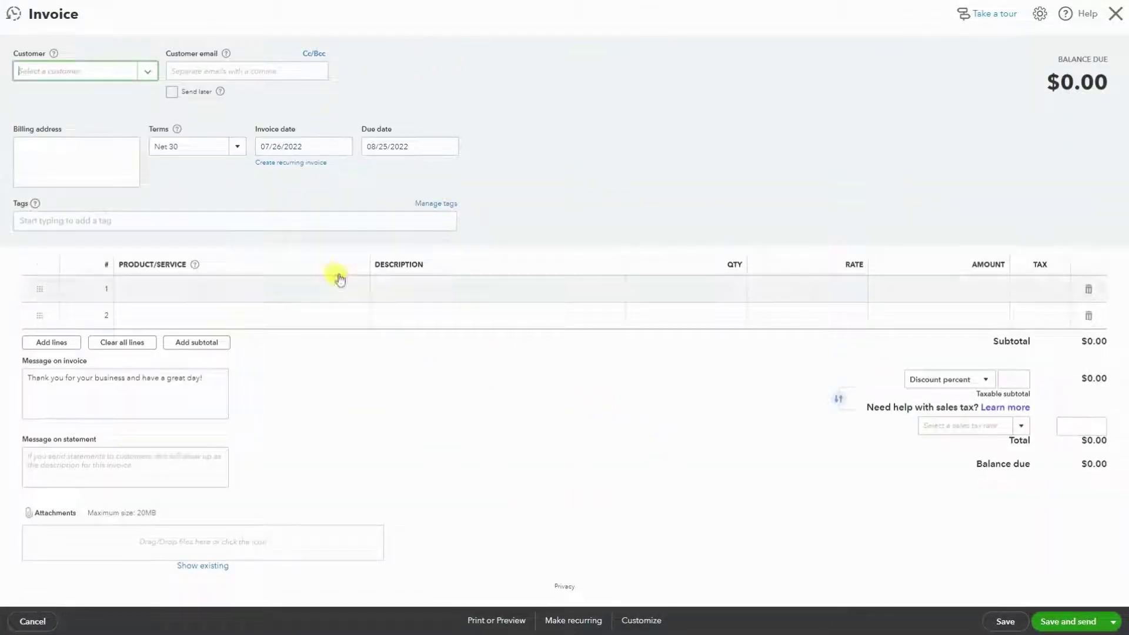
left_click(18, 20)
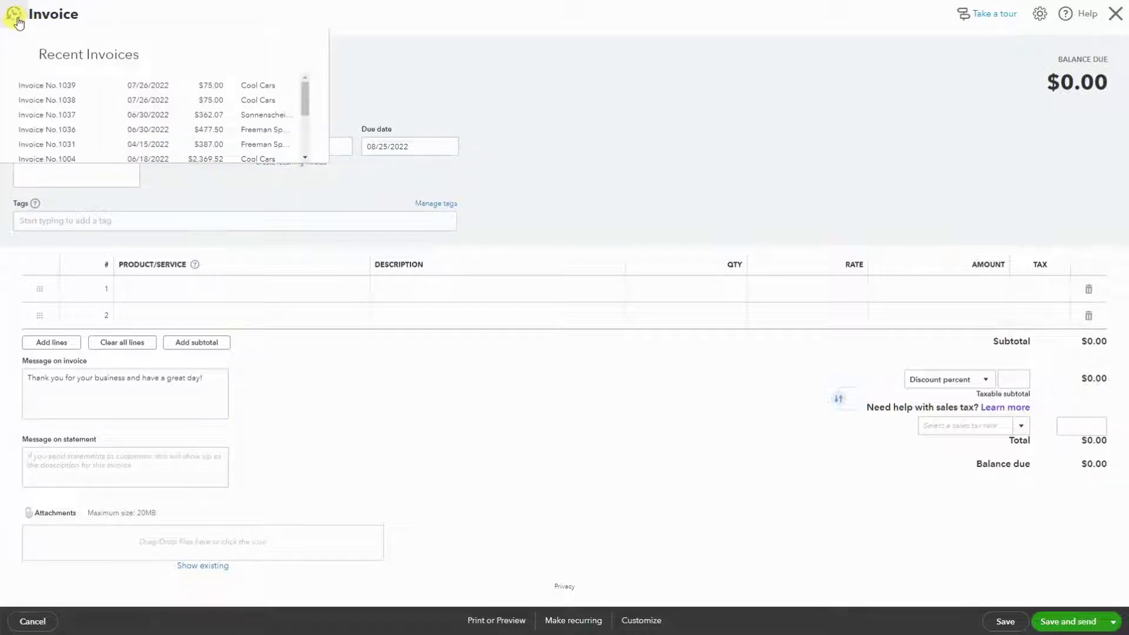
scroll(215, 106, "down", 2)
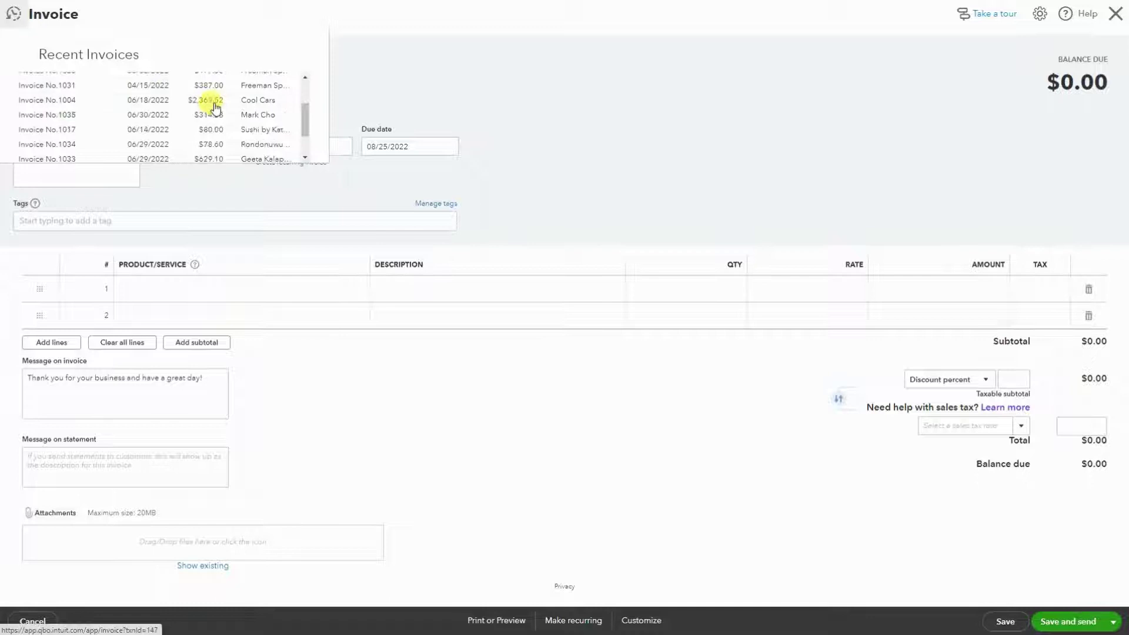
scroll(215, 106, "up", 3)
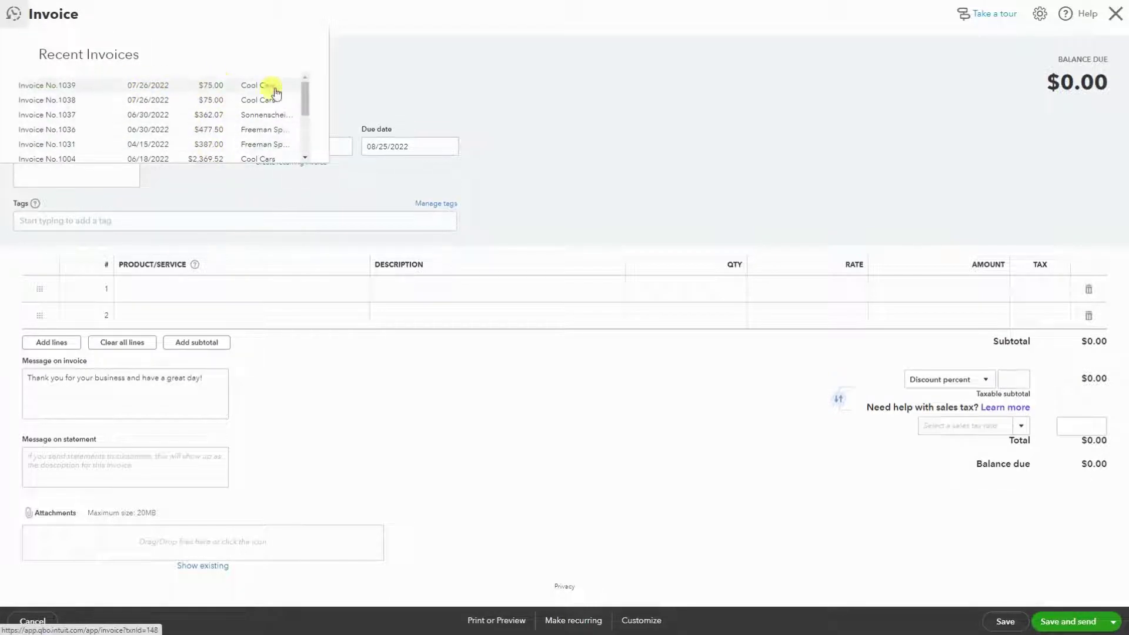
left_click(621, 138)
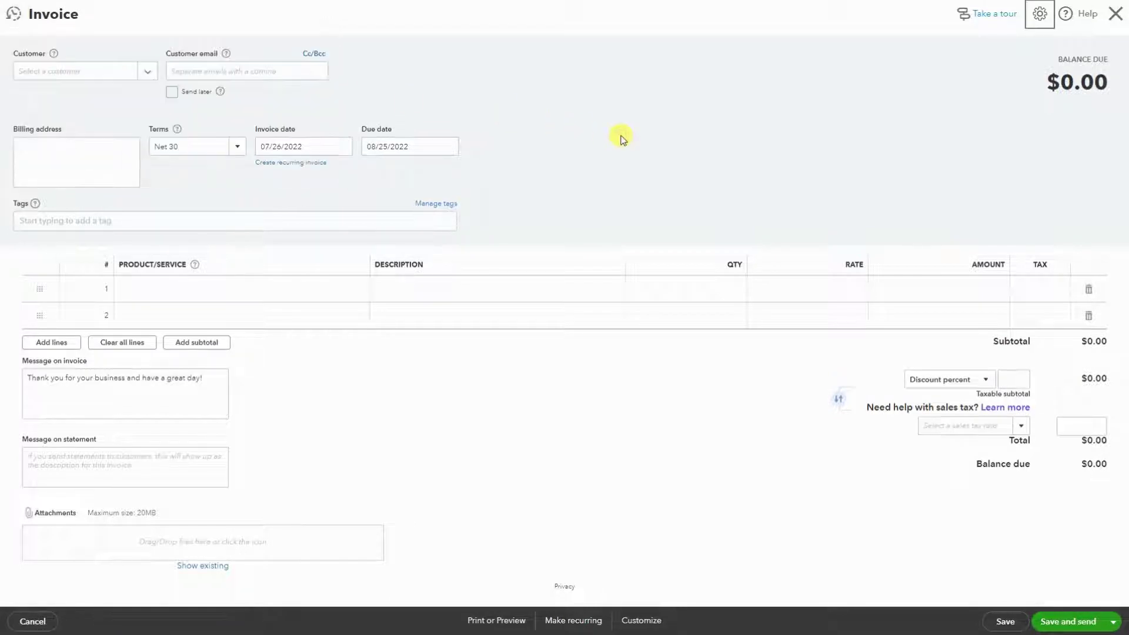
left_click(145, 73)
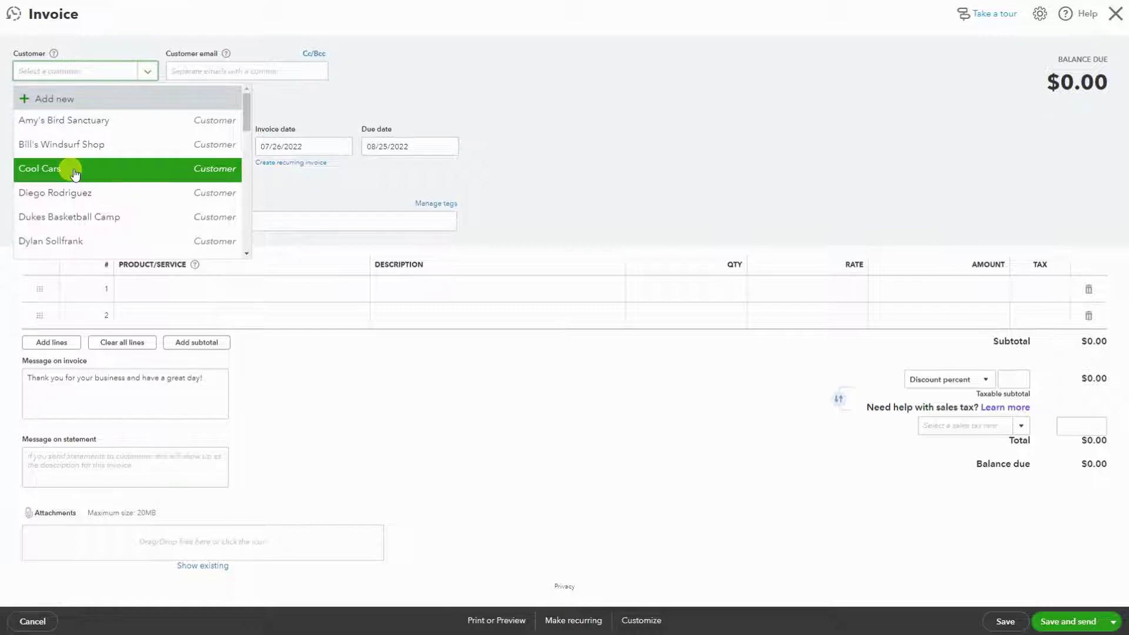
left_click(93, 104)
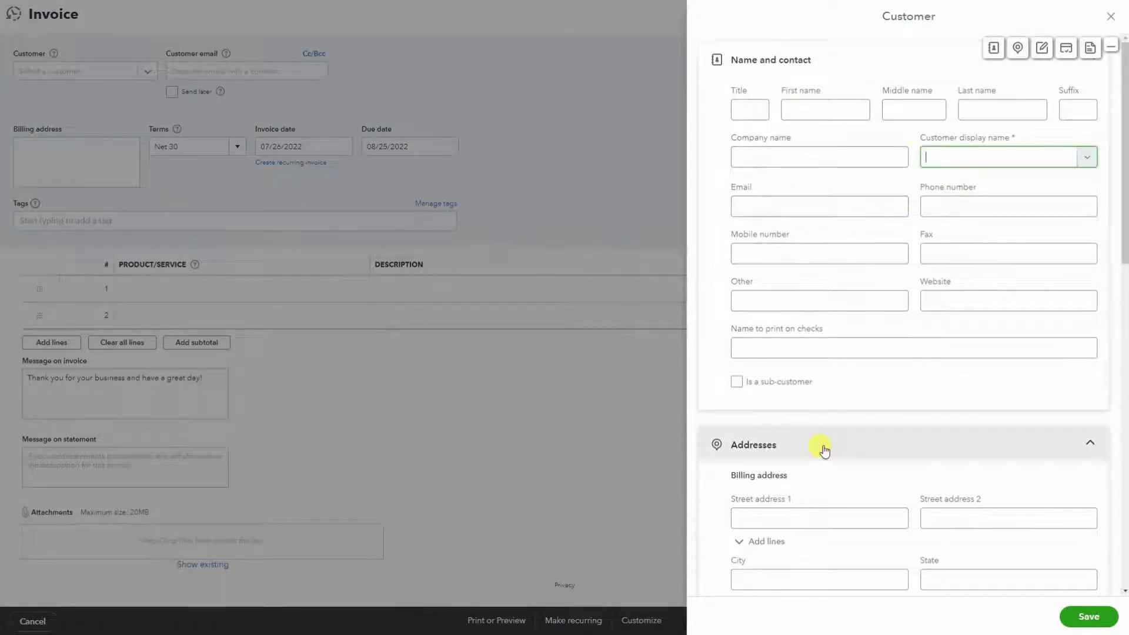
scroll(822, 449, "down", 5)
scroll(821, 449, "up", 5)
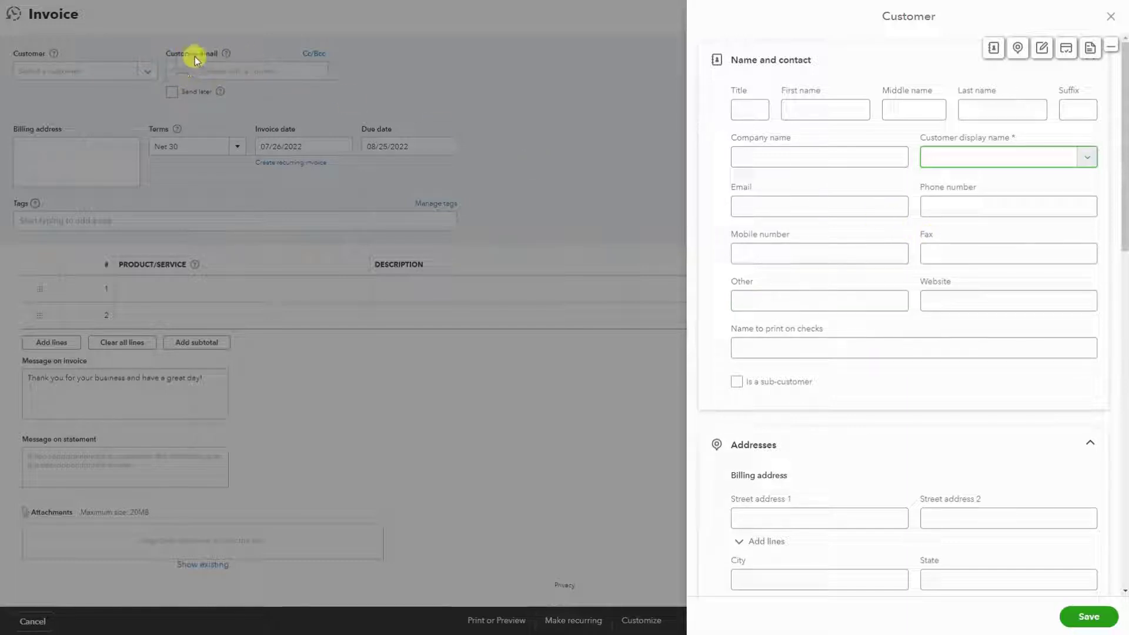
left_click(757, 212)
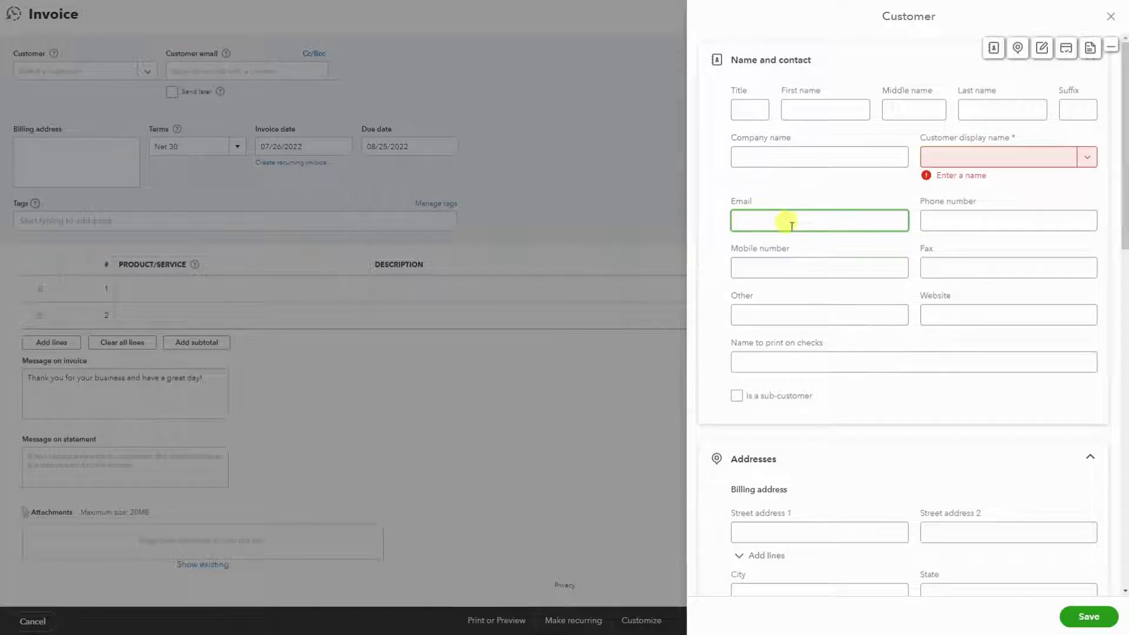
scroll(800, 291, "down", 4)
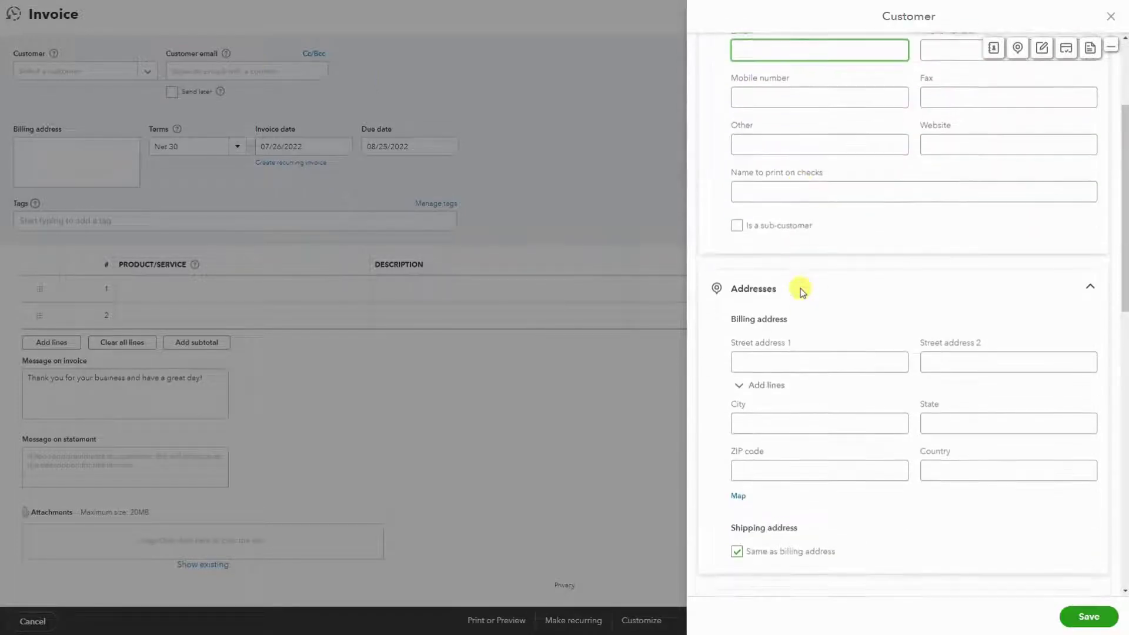
scroll(799, 296, "down", 1)
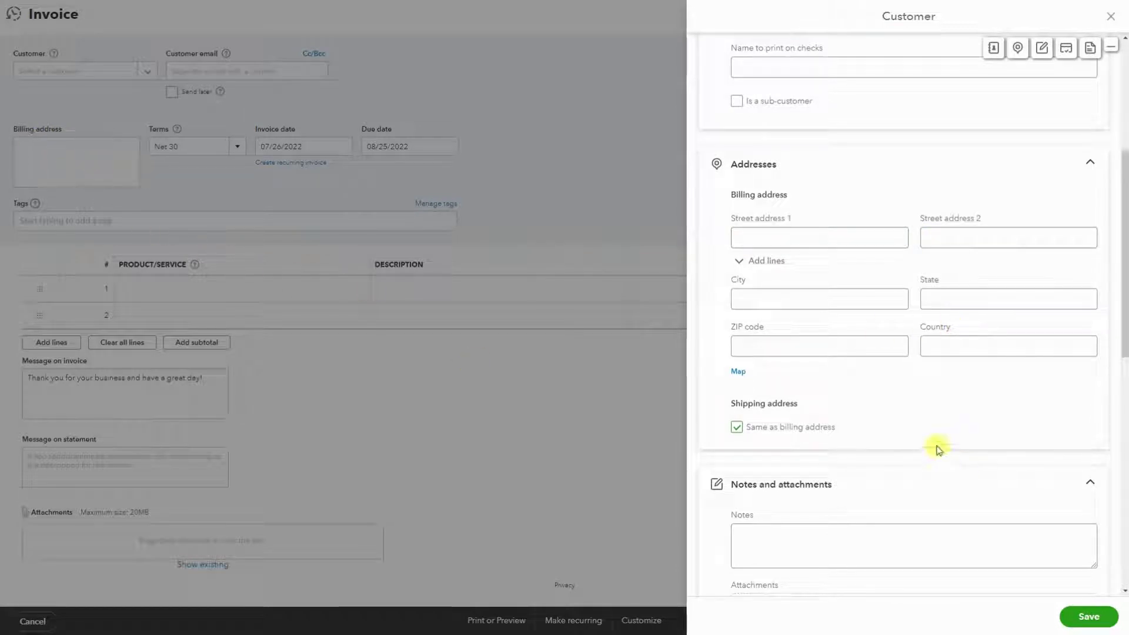
scroll(917, 444, "down", 4)
scroll(899, 441, "down", 6)
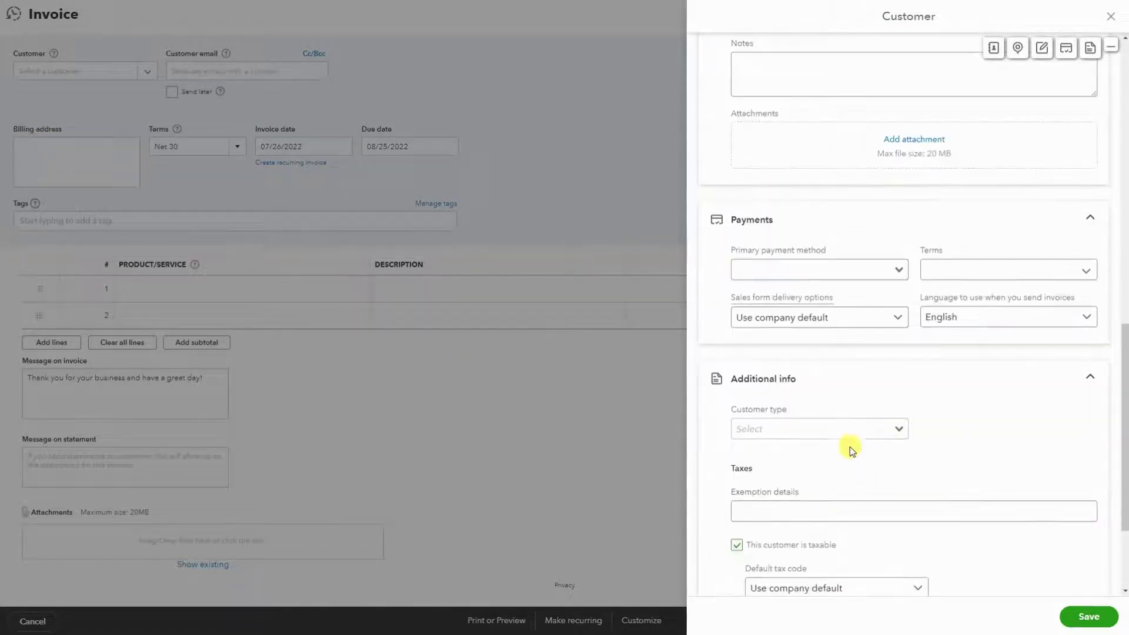
scroll(885, 457, "up", 3)
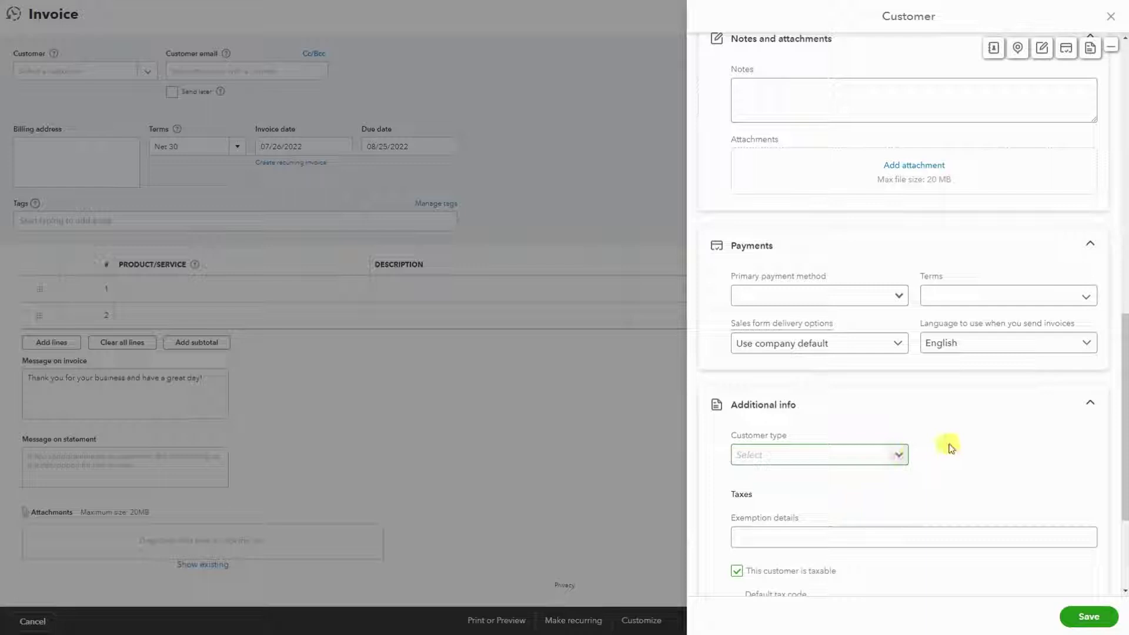
scroll(949, 447, "down", 2)
scroll(947, 442, "down", 1)
scroll(938, 438, "up", 2)
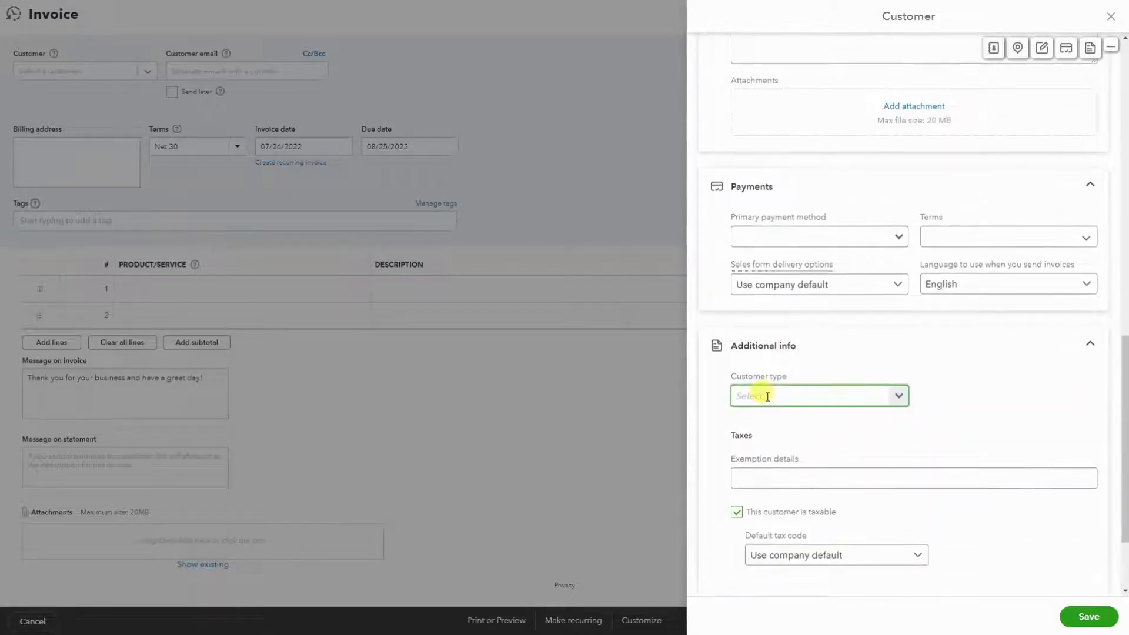
scroll(869, 449, "up", 4)
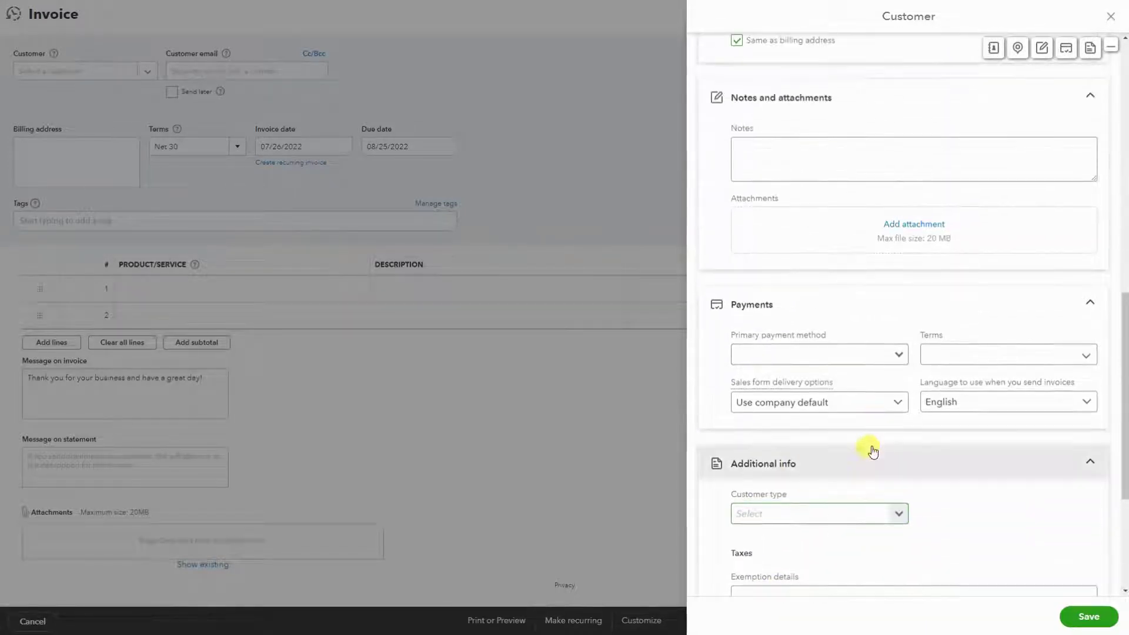
left_click(765, 329)
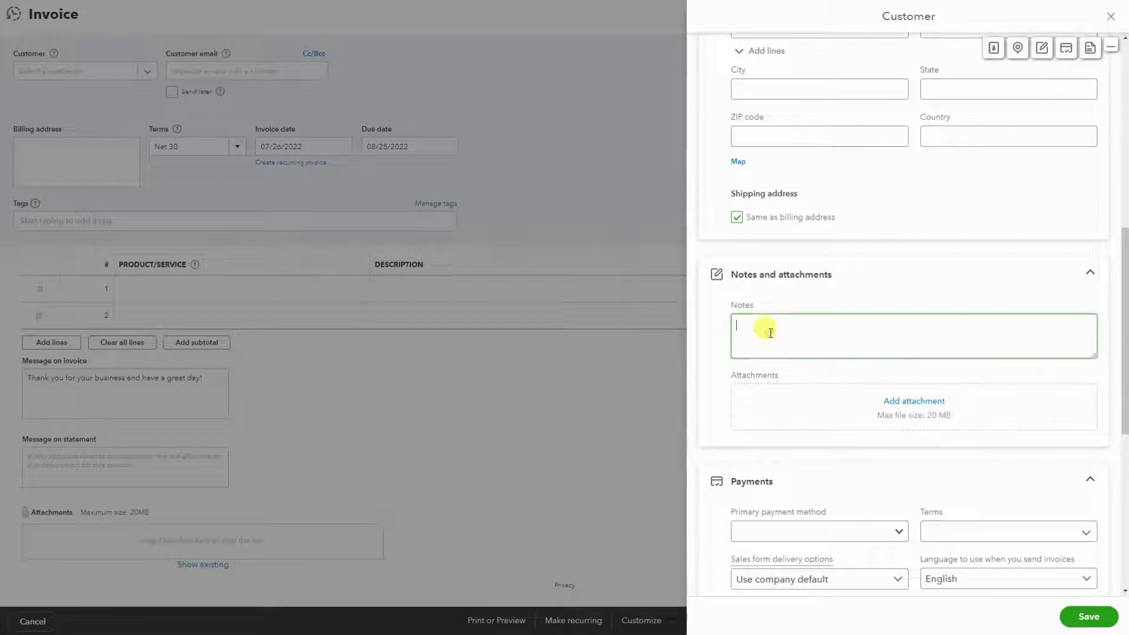
scroll(789, 359, "up", 2)
scroll(805, 341, "up", 2)
scroll(812, 503, "down", 2)
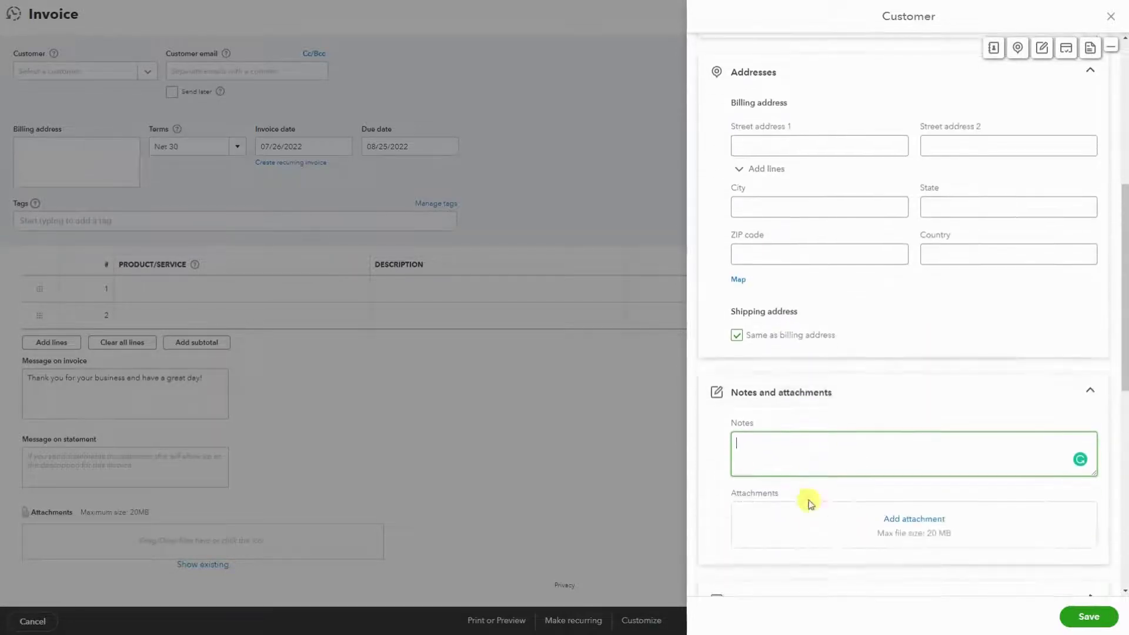
- Discard the unsaved new-customer form and pick Cool Cars as the invoice customer
left_click(611, 448)
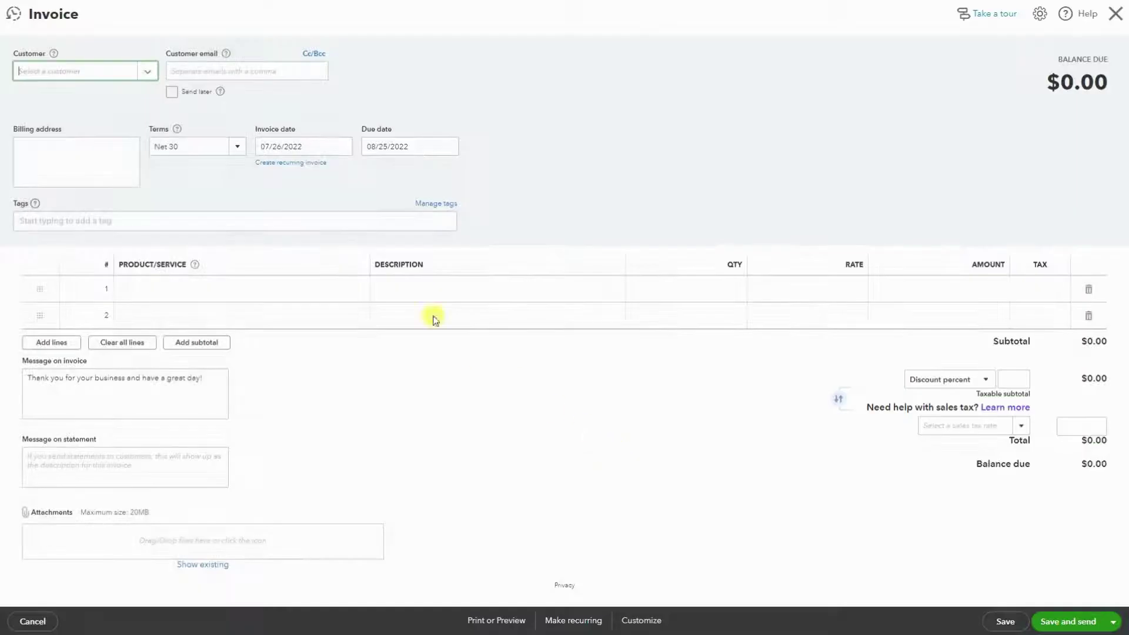
left_click(144, 72)
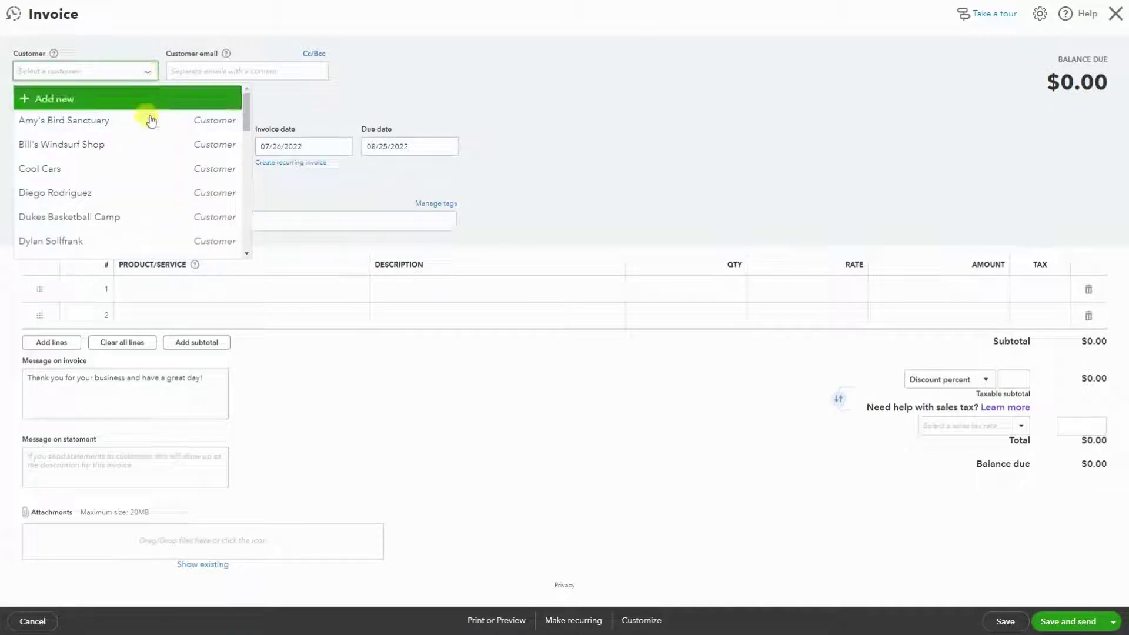
left_click(140, 168)
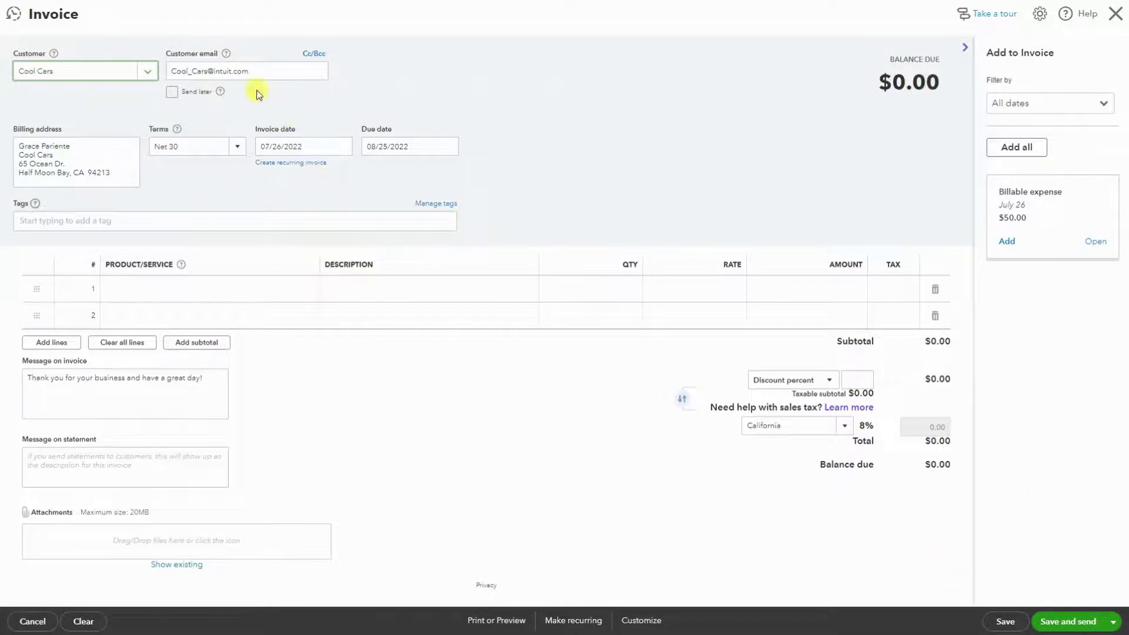
- Review Cool Cars' customer email, the Cc/Bcc fields and the Send later option
left_click_drag(257, 71, 175, 71)
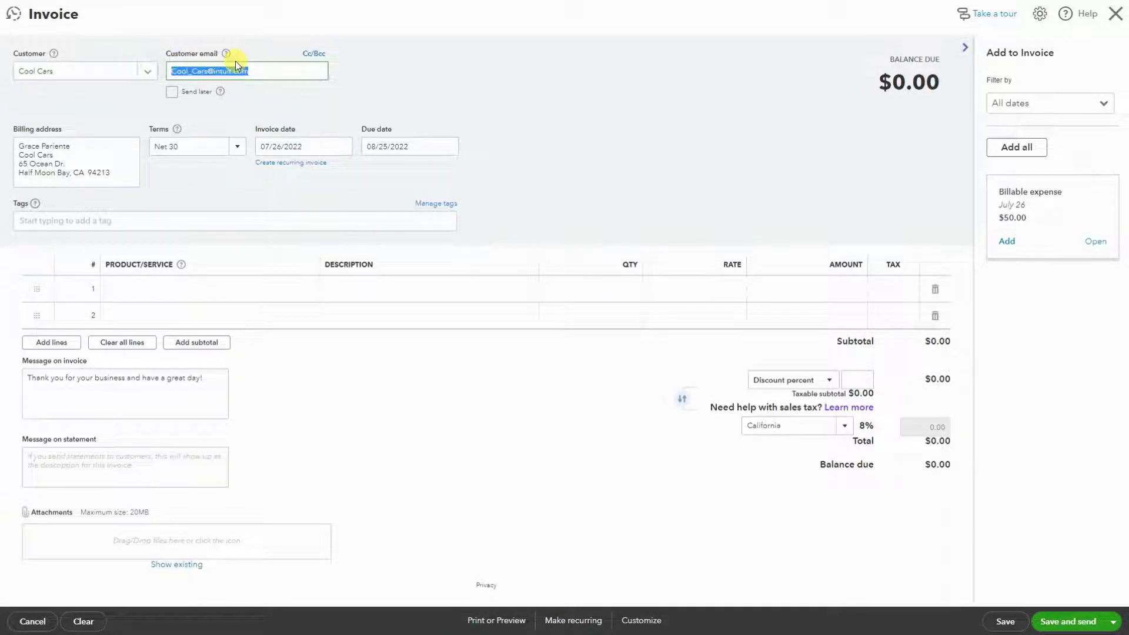
left_click(321, 54)
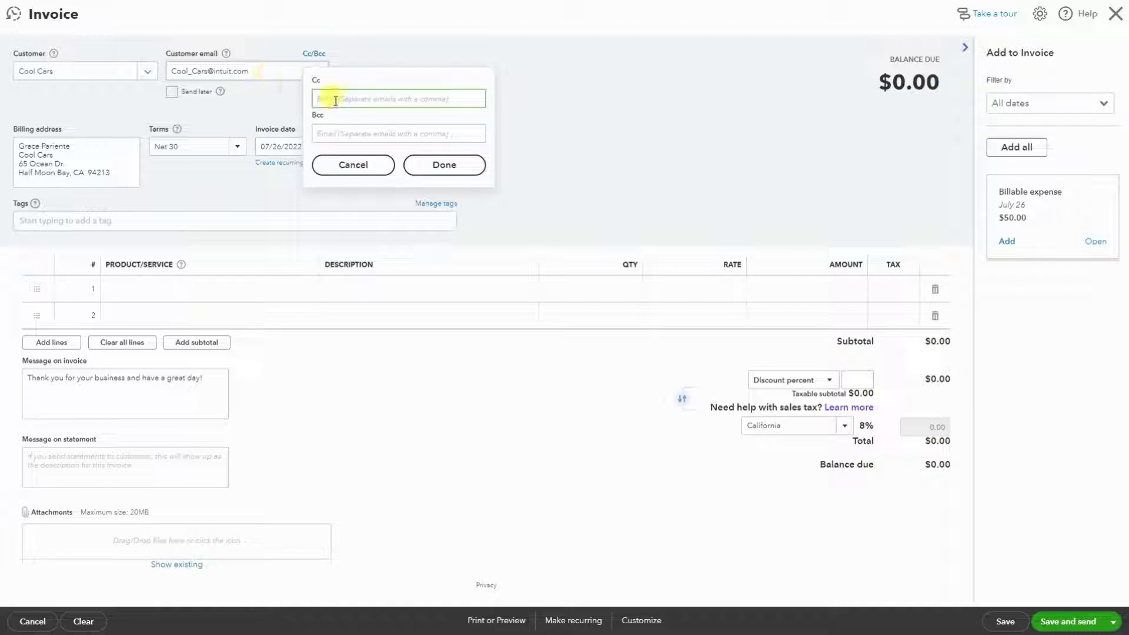
left_click(450, 389)
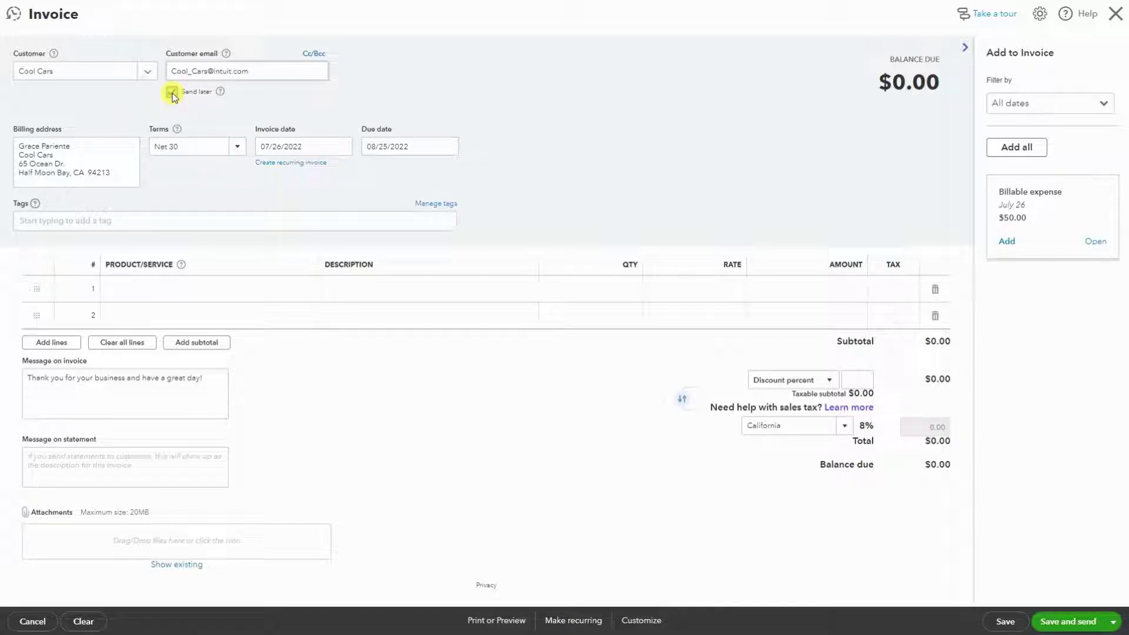
left_click(418, 98)
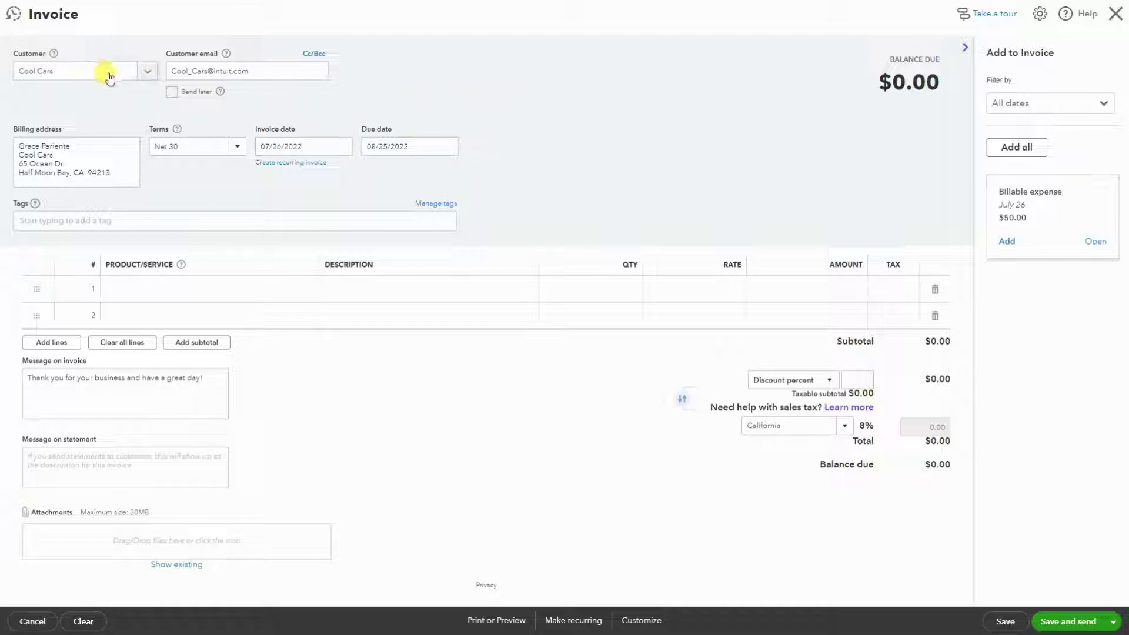
left_click(206, 71)
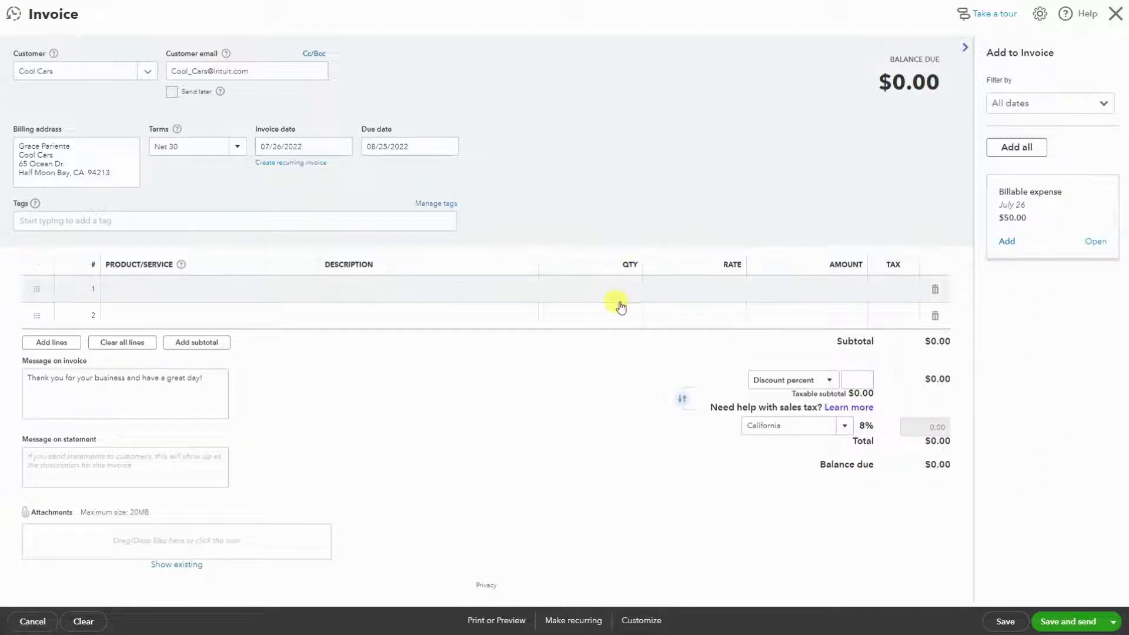
- Hide the billable-items panel and set payment terms to Net 30, due 08/25/2022
left_click(964, 49)
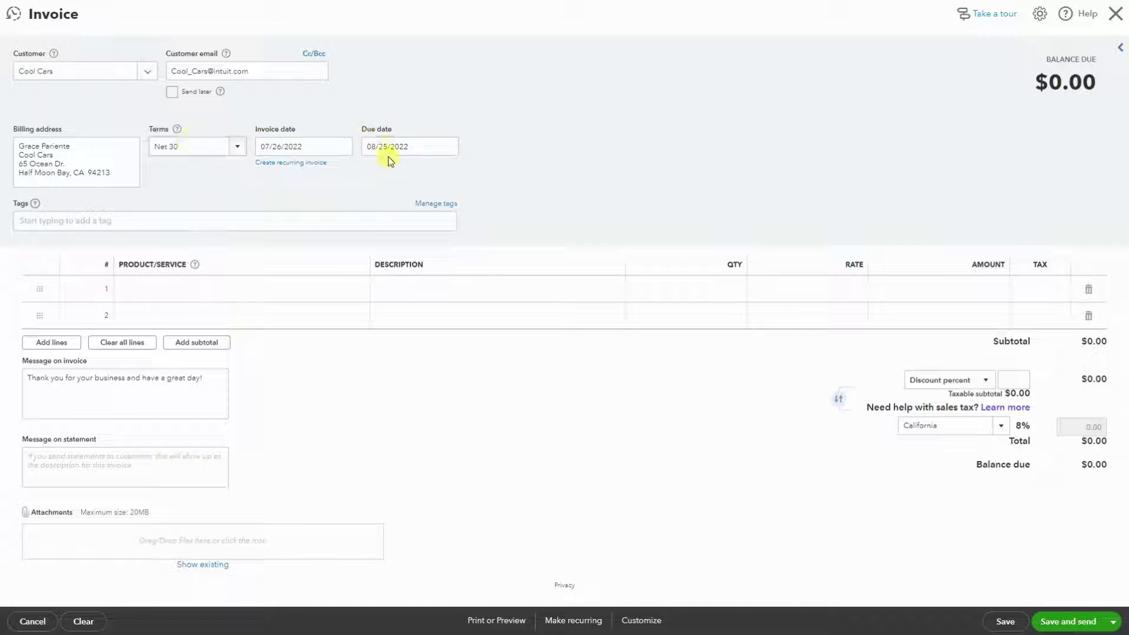
left_click(232, 144)
left_click(197, 229)
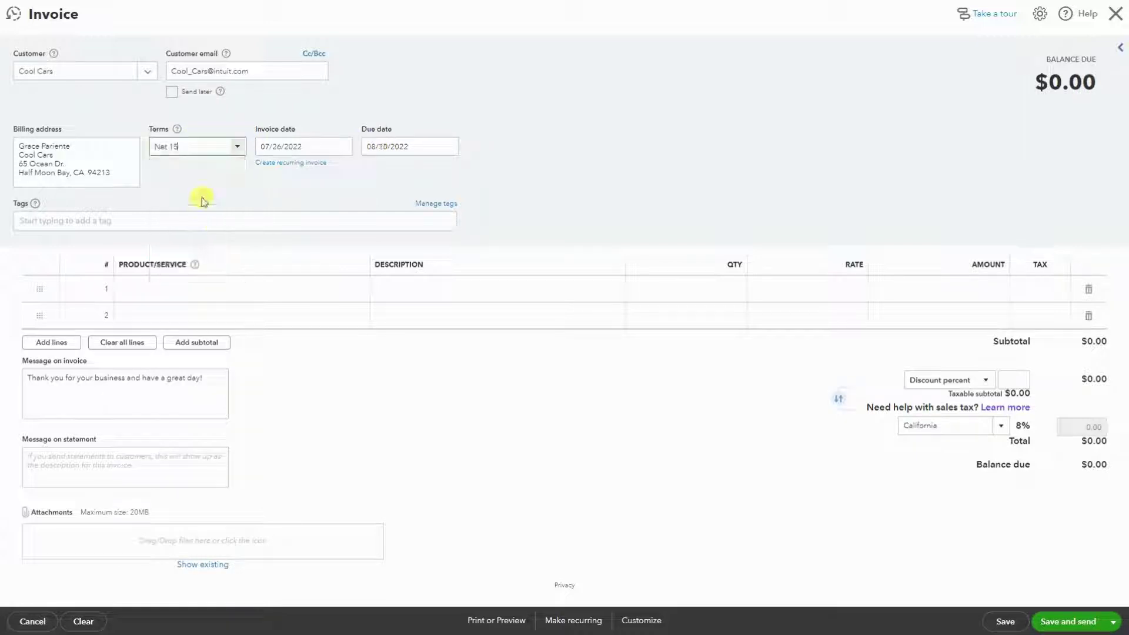
left_click(238, 146)
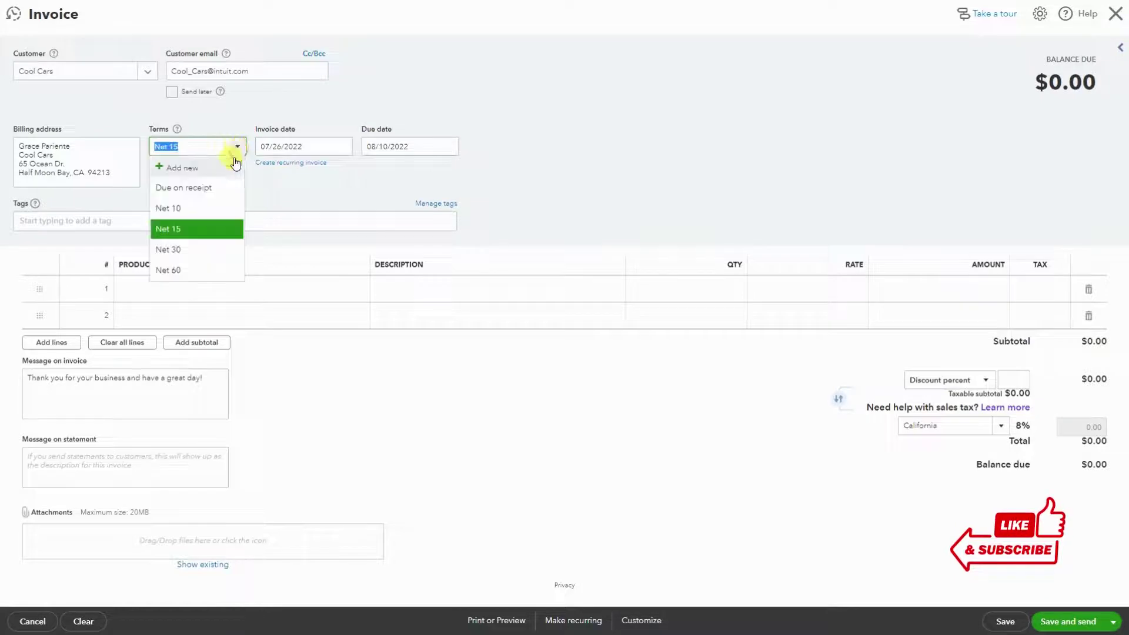
left_click(201, 250)
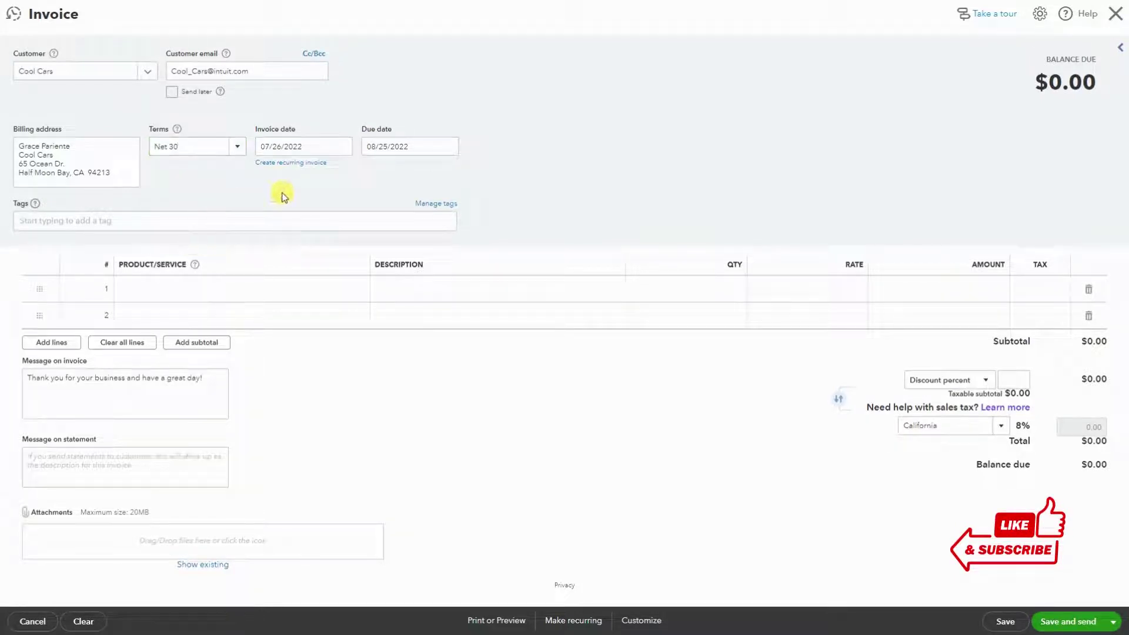
- Create and apply a new 'Design' tag on the invoice
left_click(193, 220)
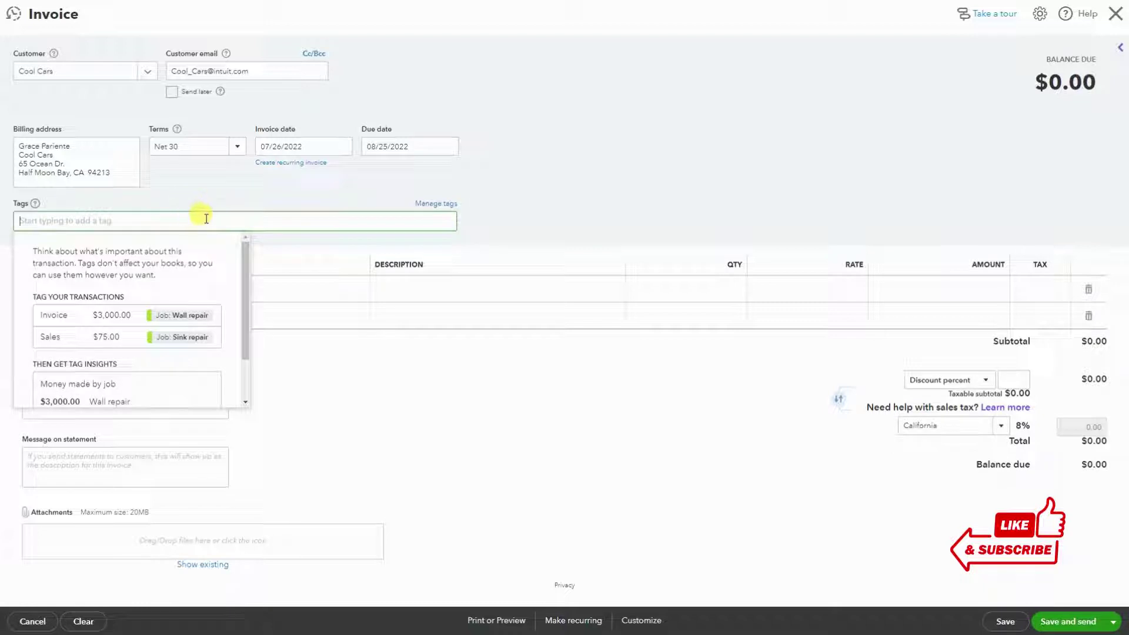
left_click(547, 191)
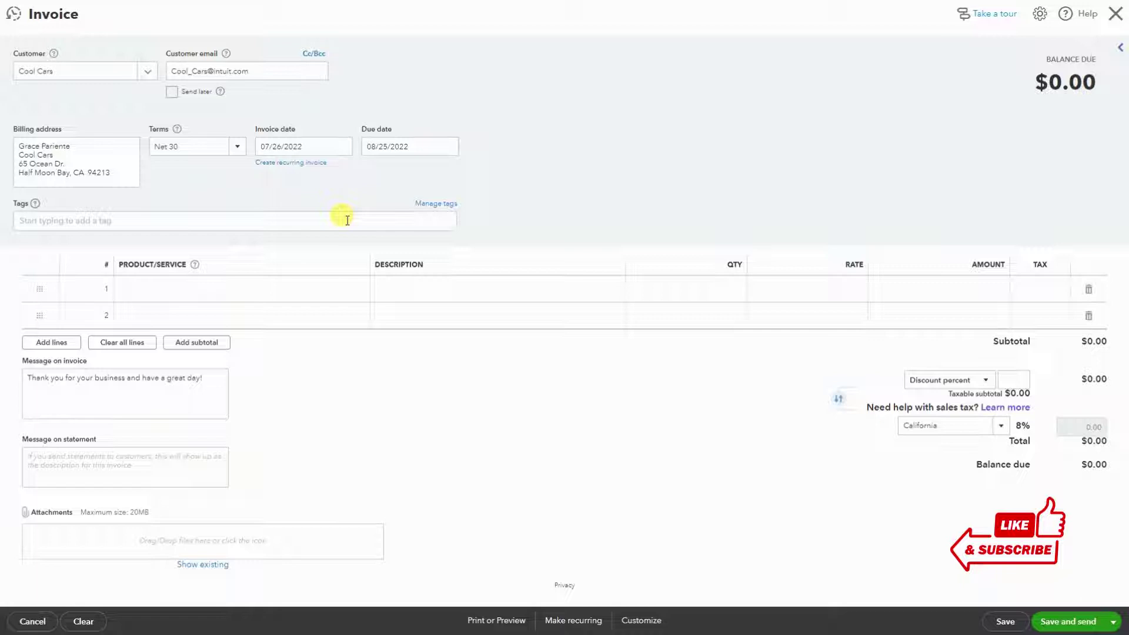
left_click(309, 218)
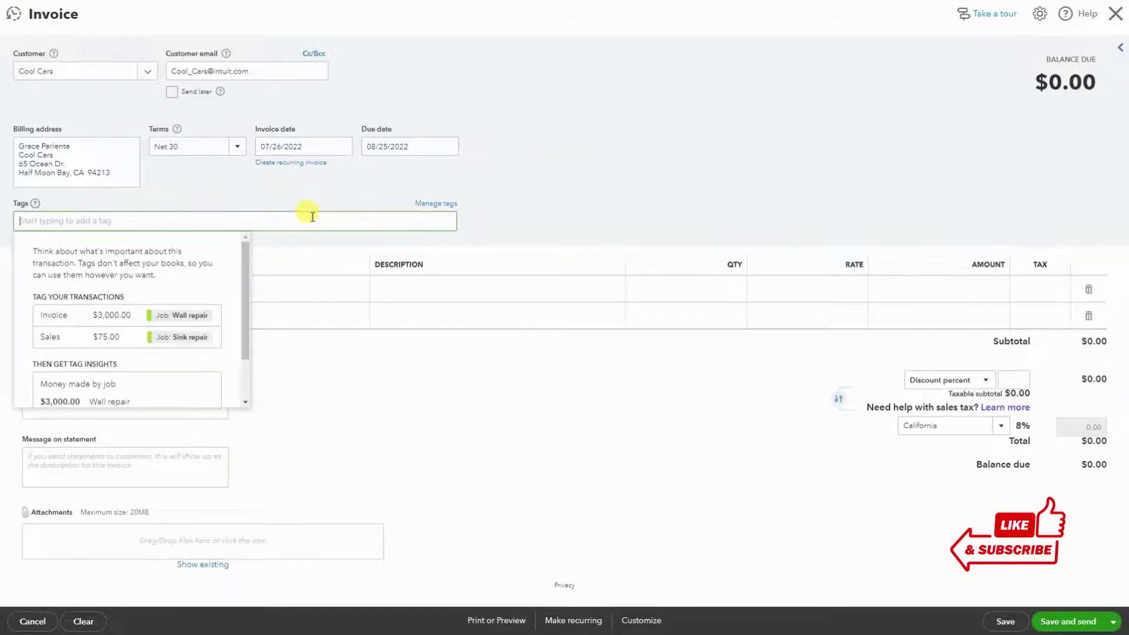
type("Design")
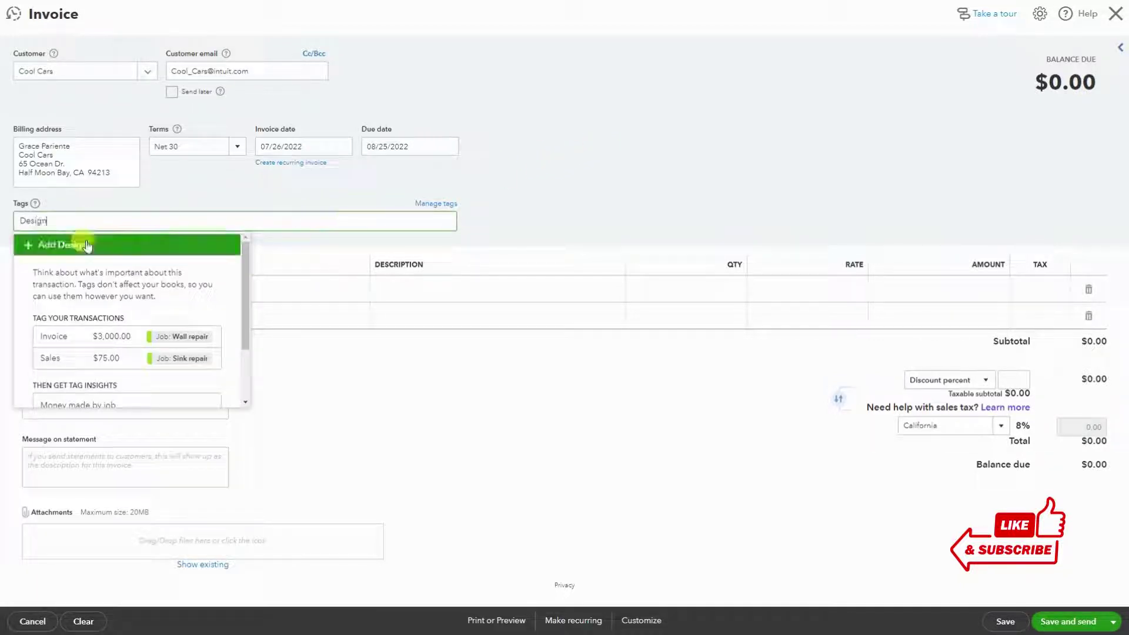
left_click(67, 249)
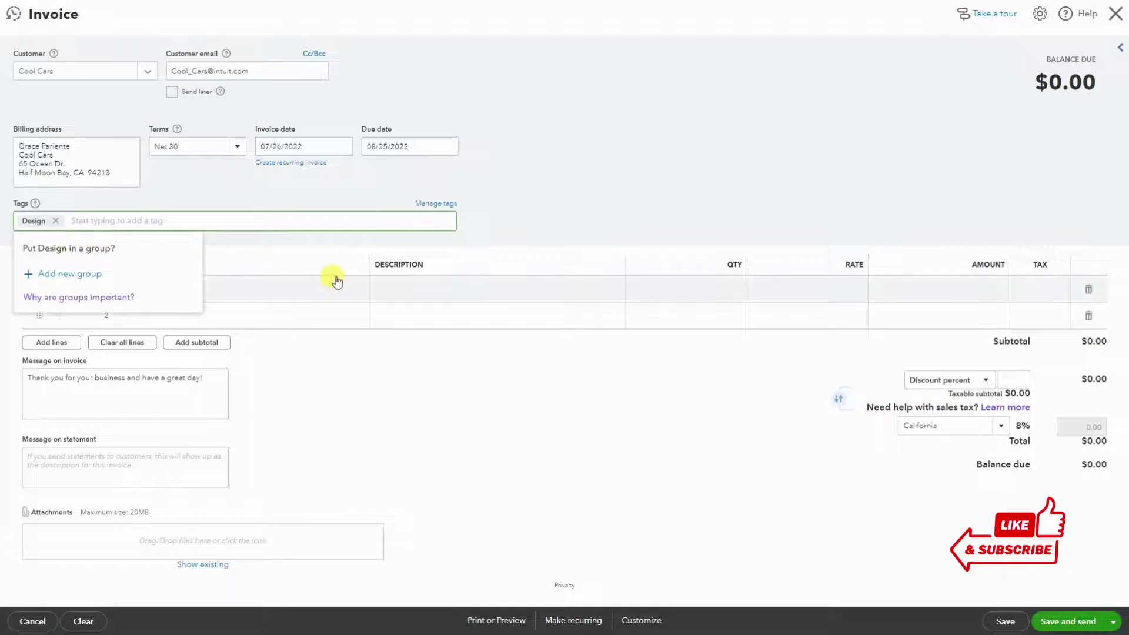
left_click(587, 200)
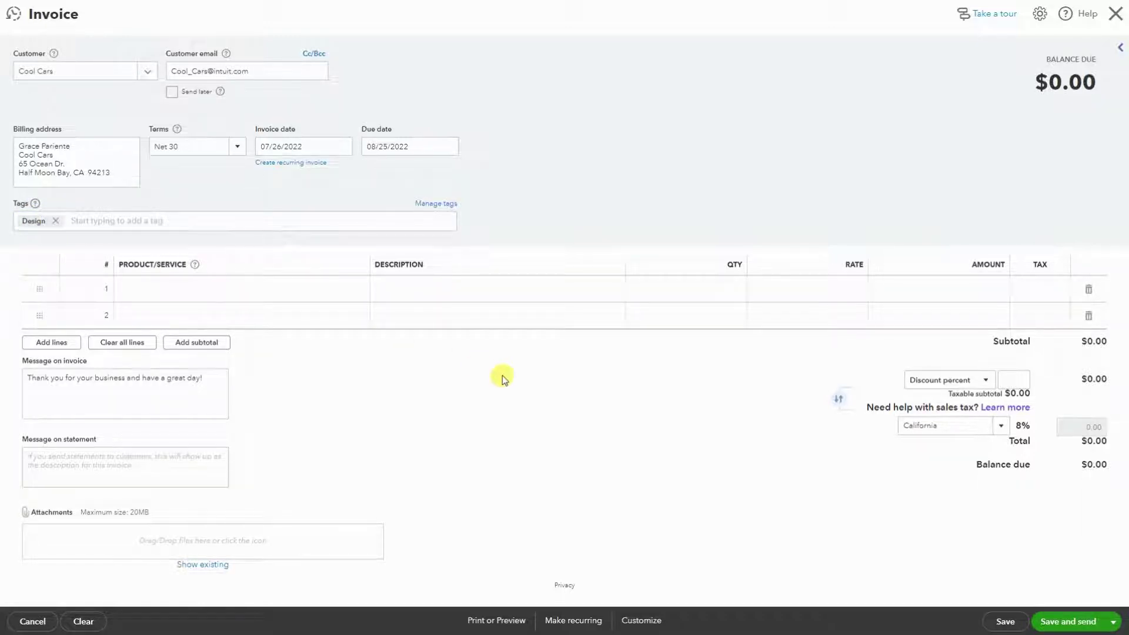
- Put the Custom Design product on line 1 with the description 'Edit here'
left_click(347, 292)
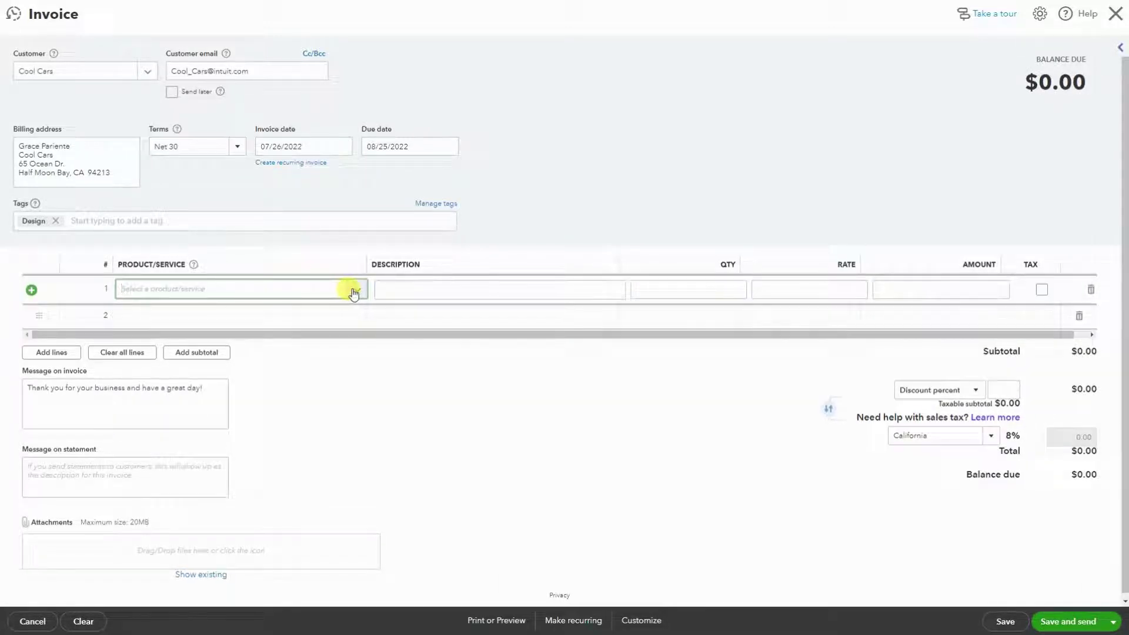
left_click(357, 294)
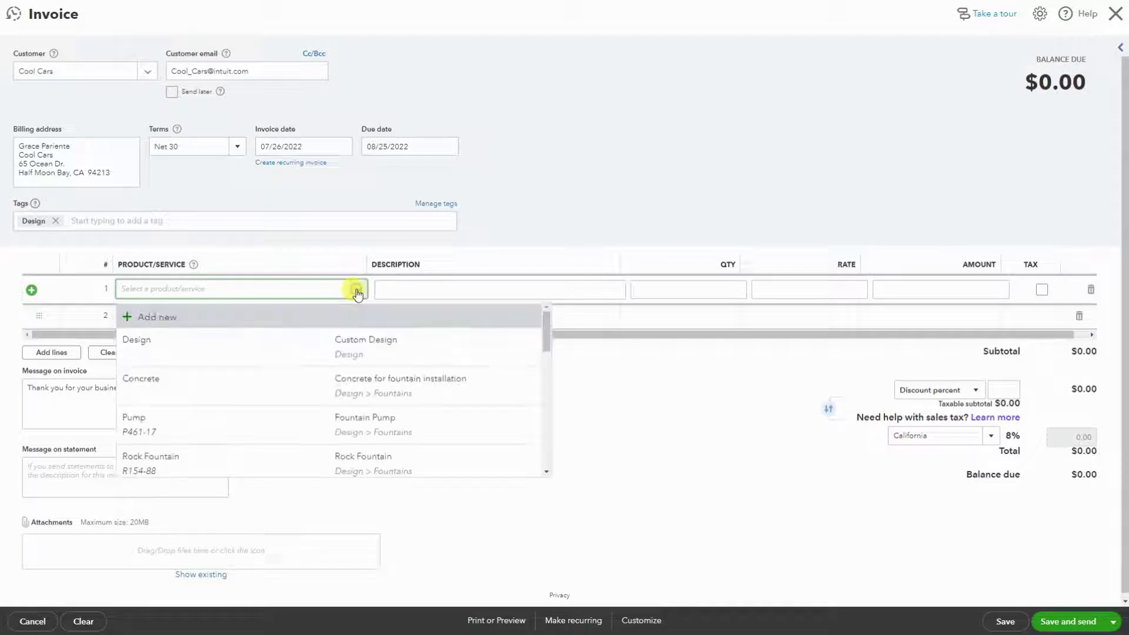
left_click(327, 340)
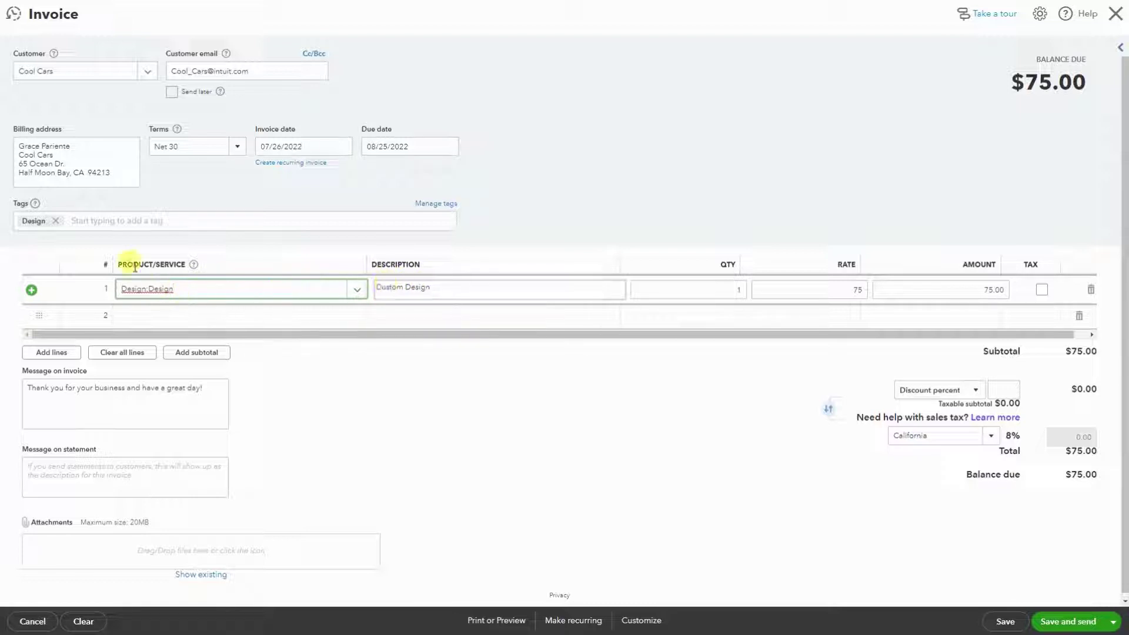
left_click(404, 355)
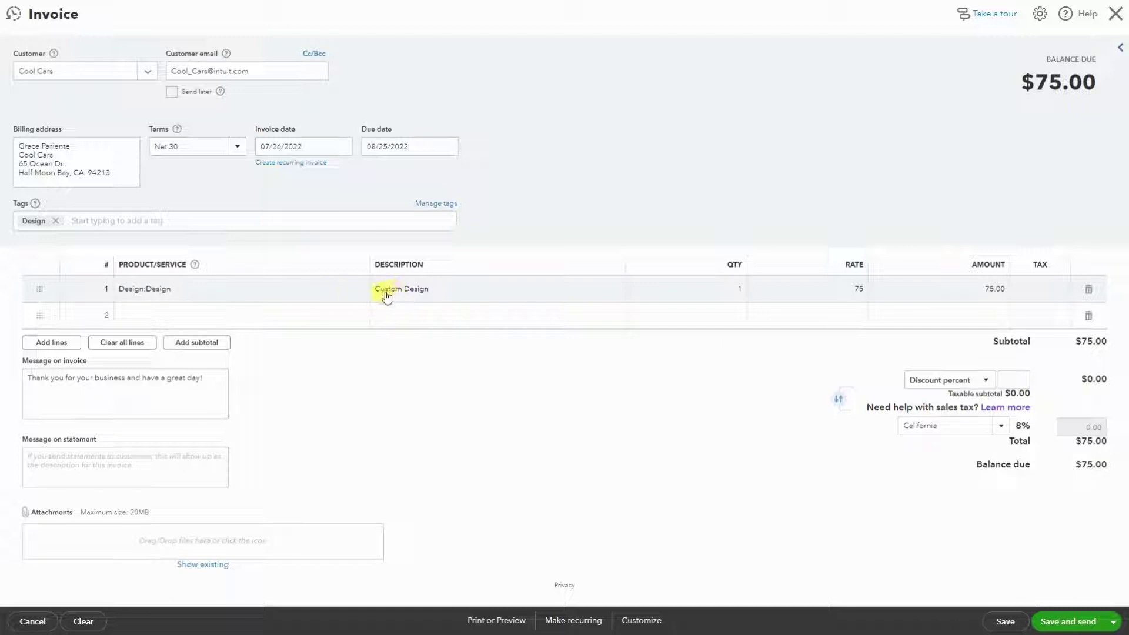
left_click(426, 294)
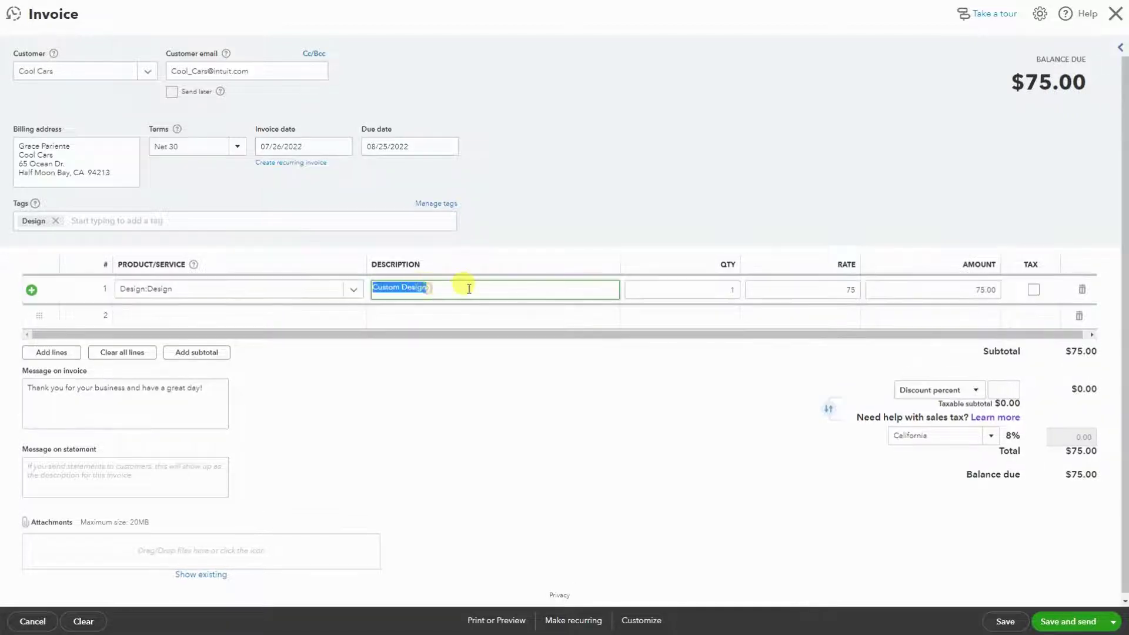
type("Edit here")
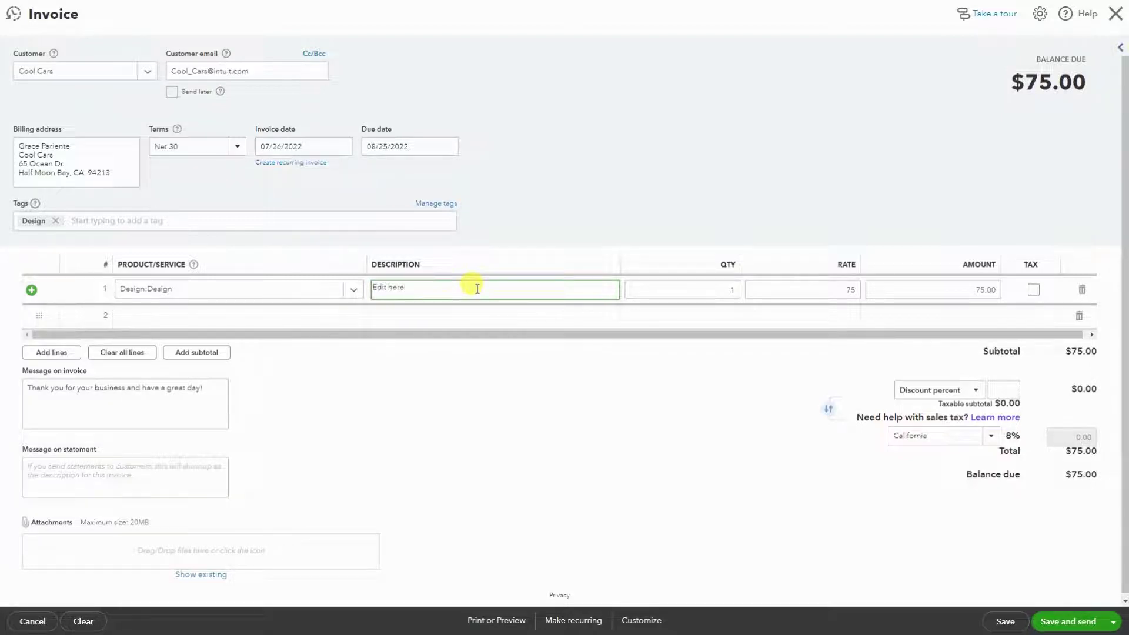
left_click(467, 357)
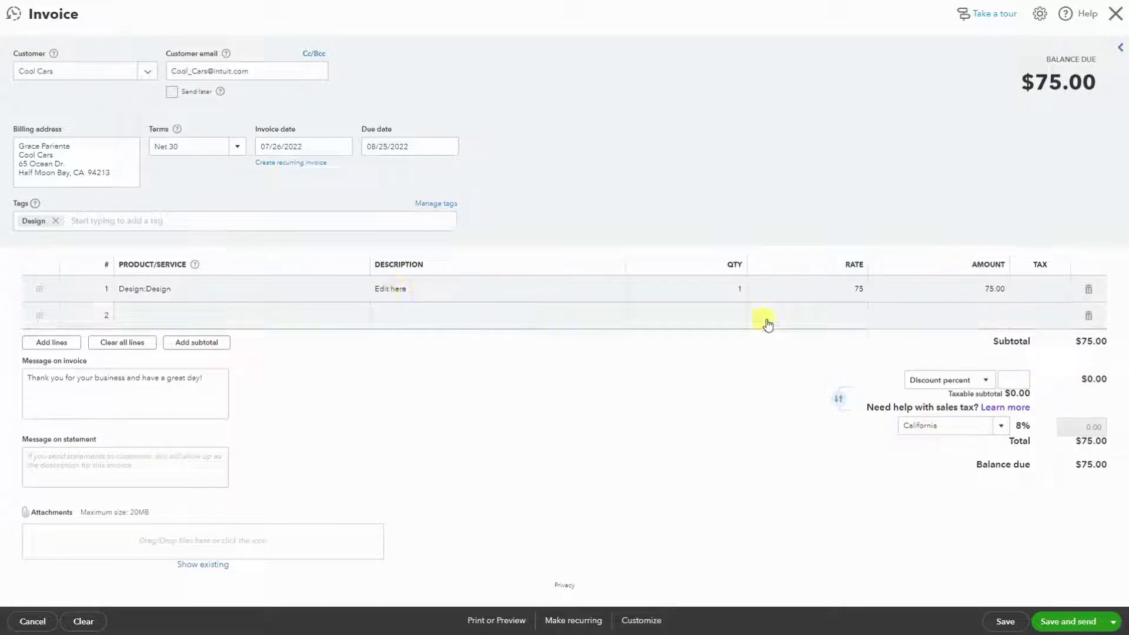
- Set line 1's quantity to 2 at rate 75, making the amount $150.00
left_click(729, 292)
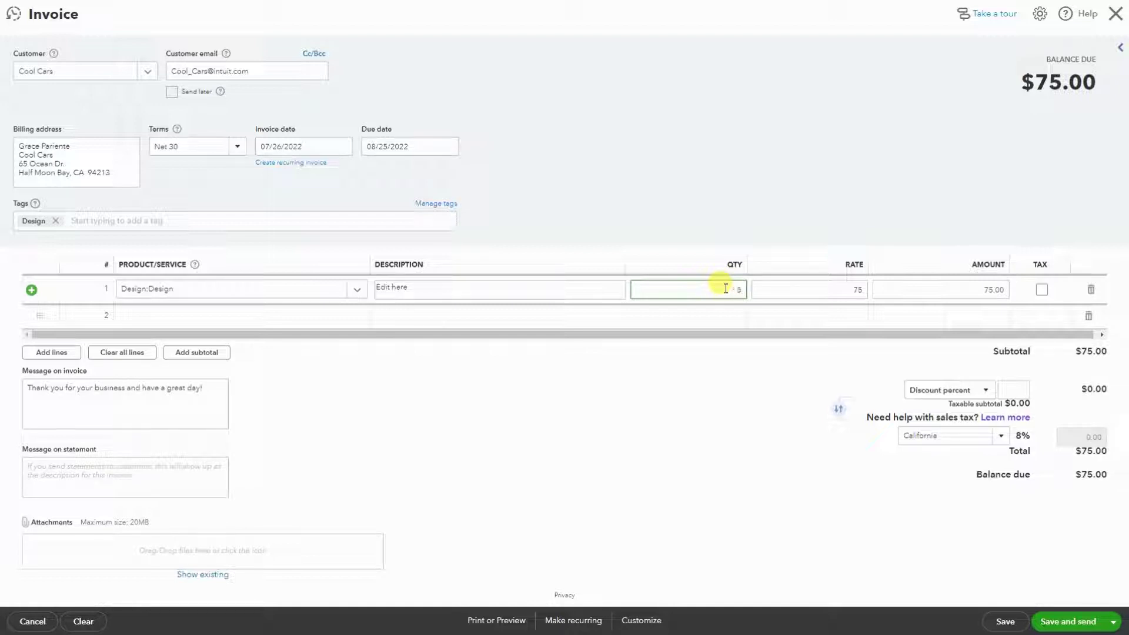
left_click(801, 289)
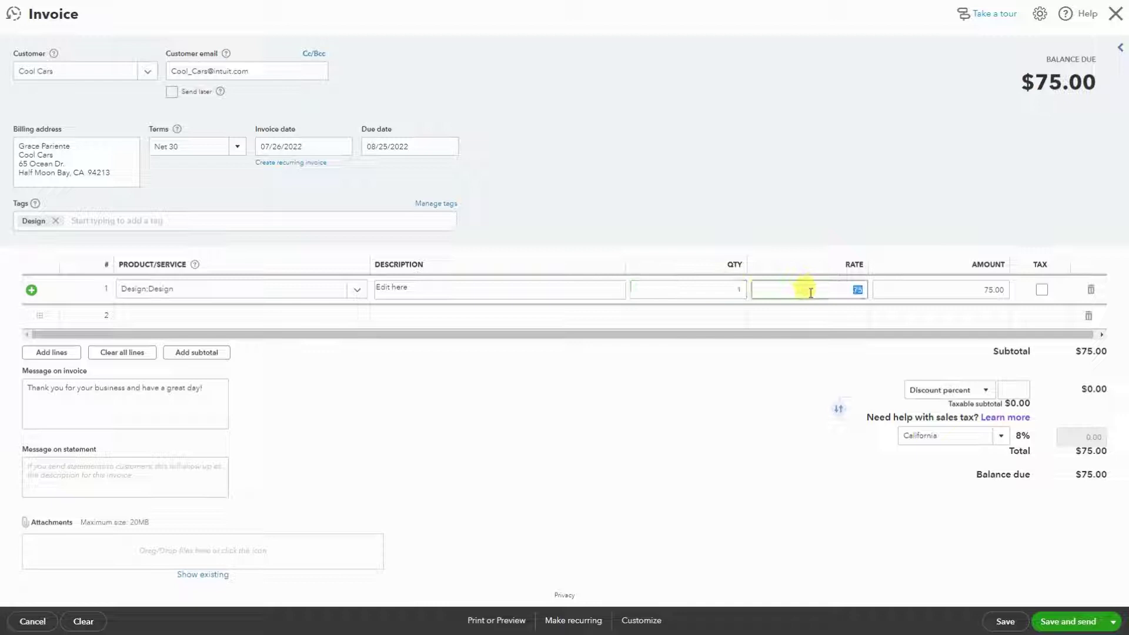
left_click(943, 290)
left_click(849, 288)
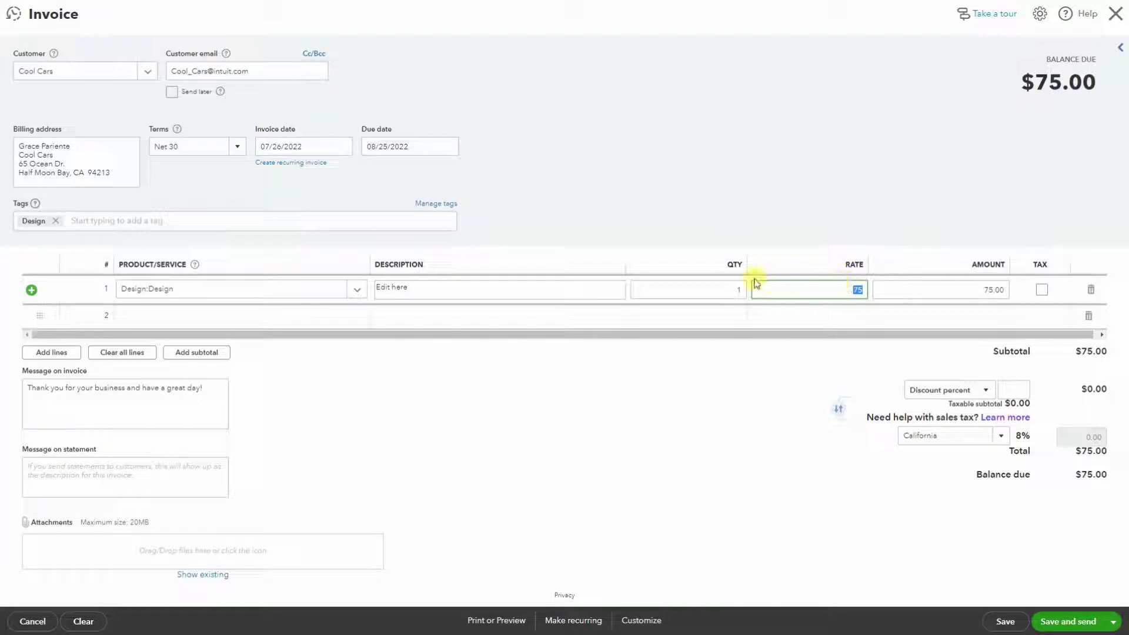
left_click(718, 282)
type("2")
left_click(777, 177)
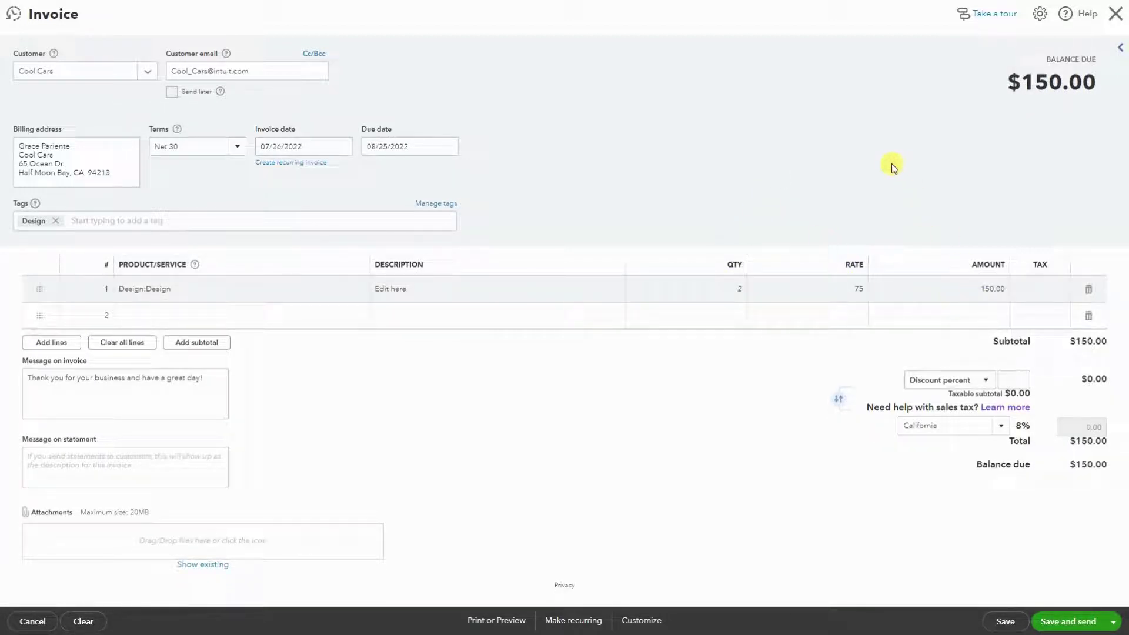
left_click(1040, 291)
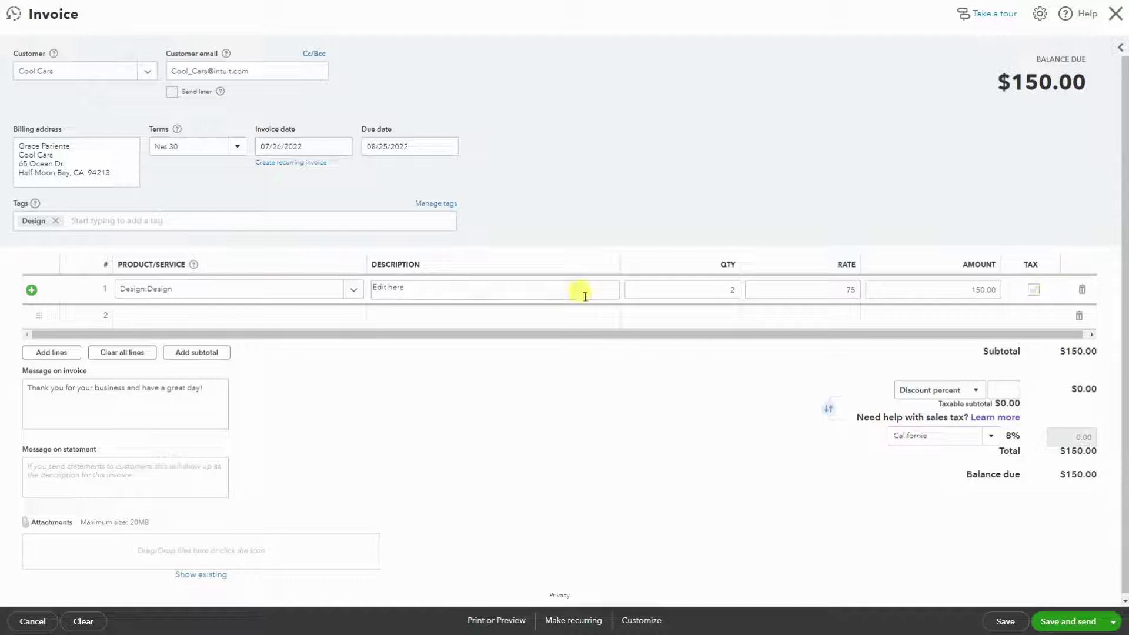
left_click(1033, 291)
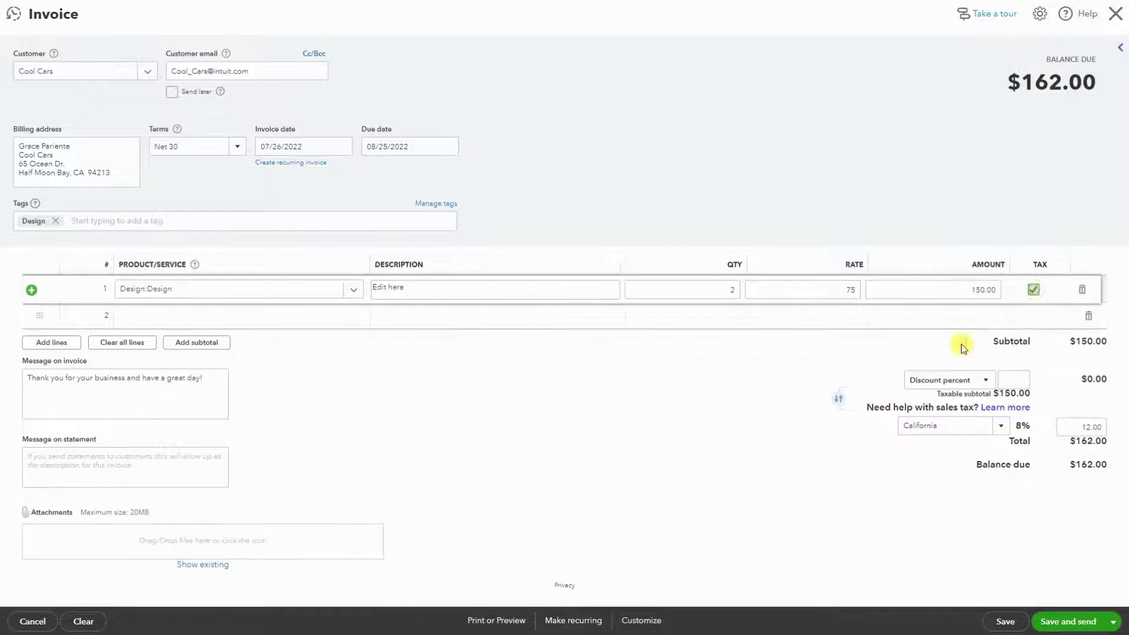
left_click(785, 438)
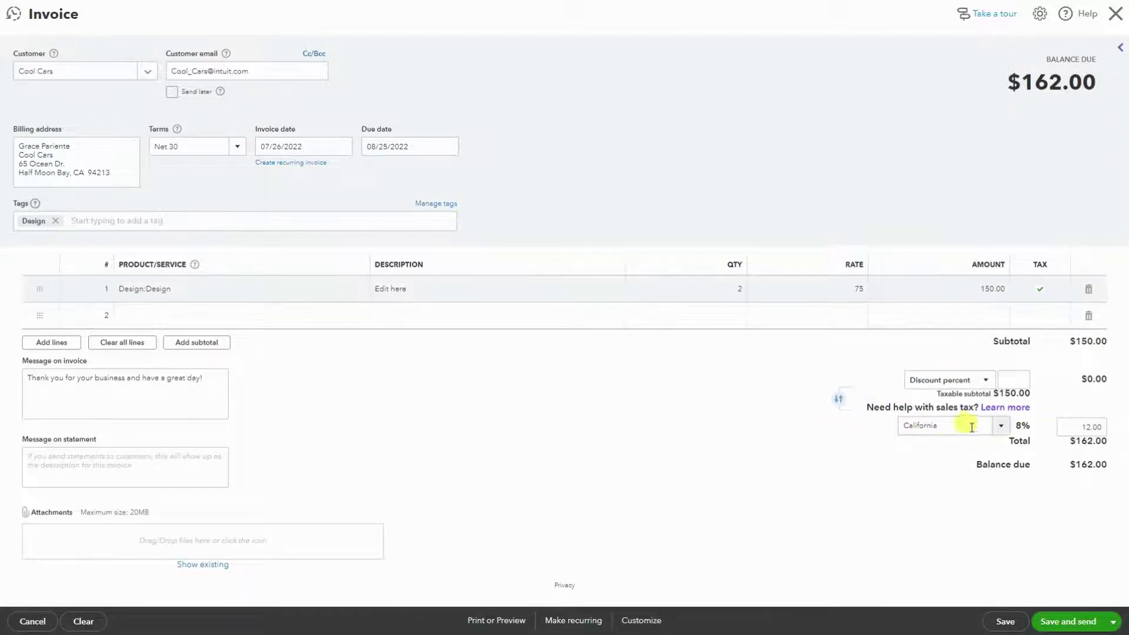
left_click(1001, 425)
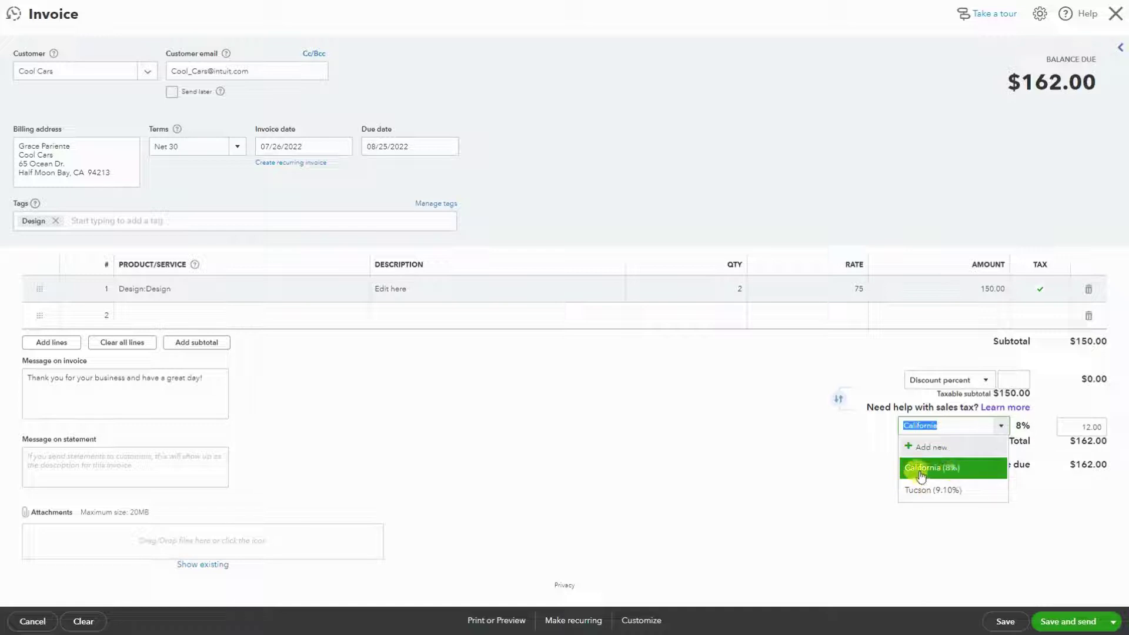
left_click(1065, 427)
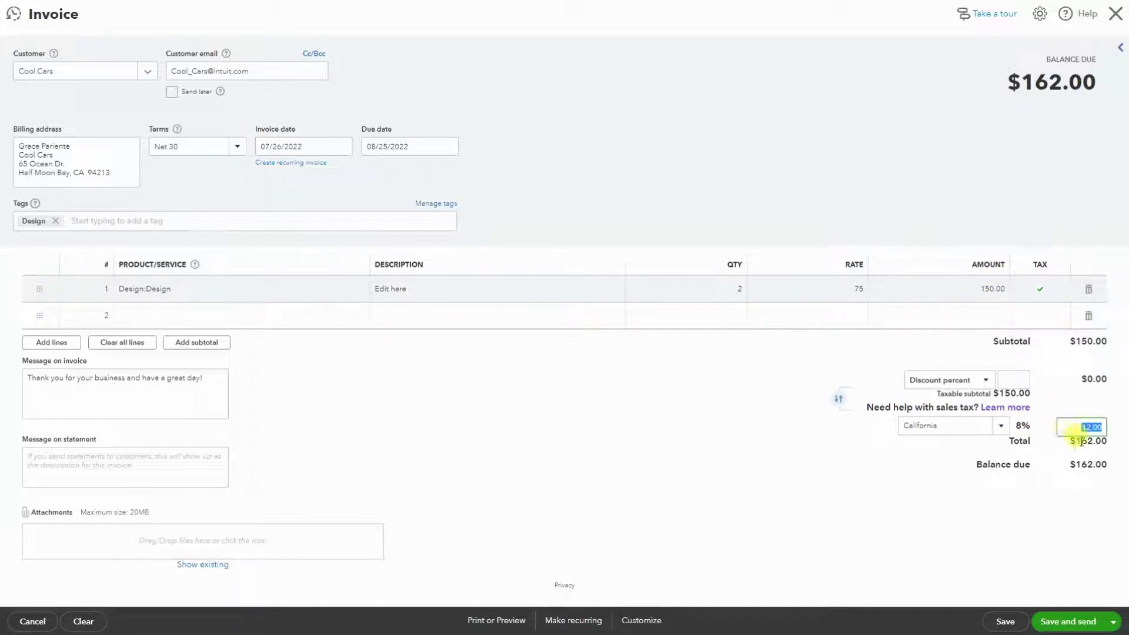
left_click(852, 485)
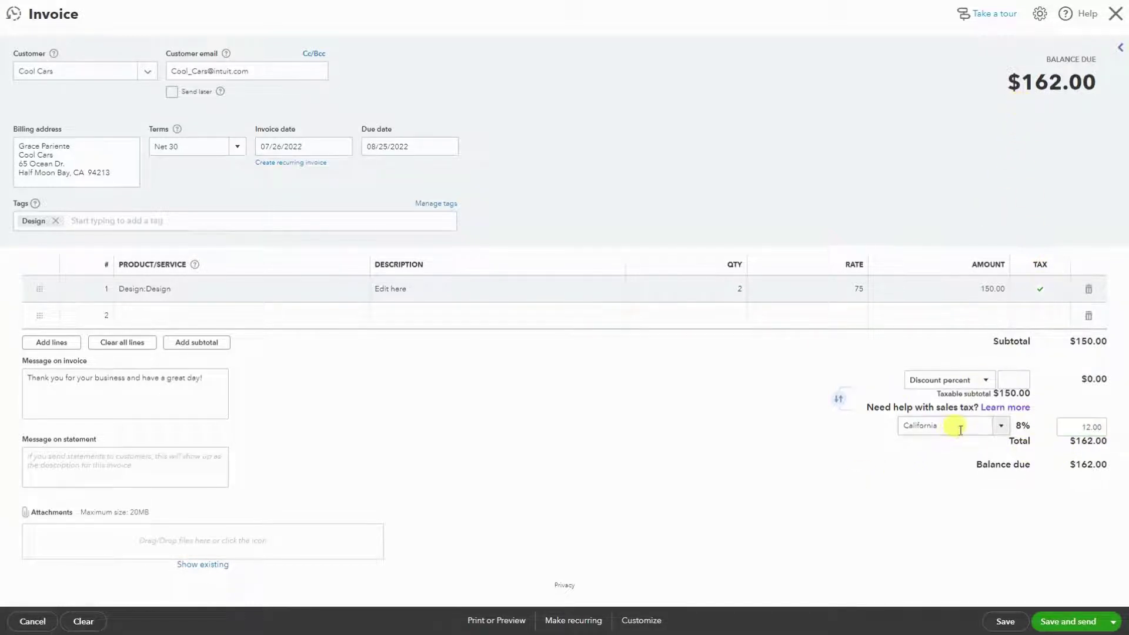
left_click(1041, 290)
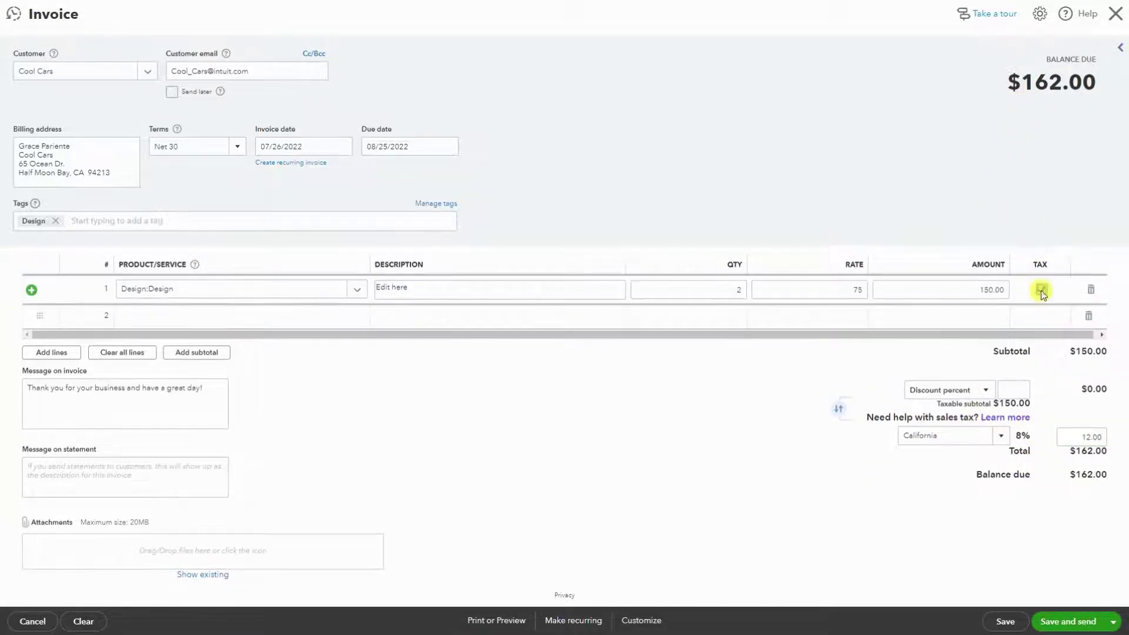
left_click(1041, 291)
left_click(887, 468)
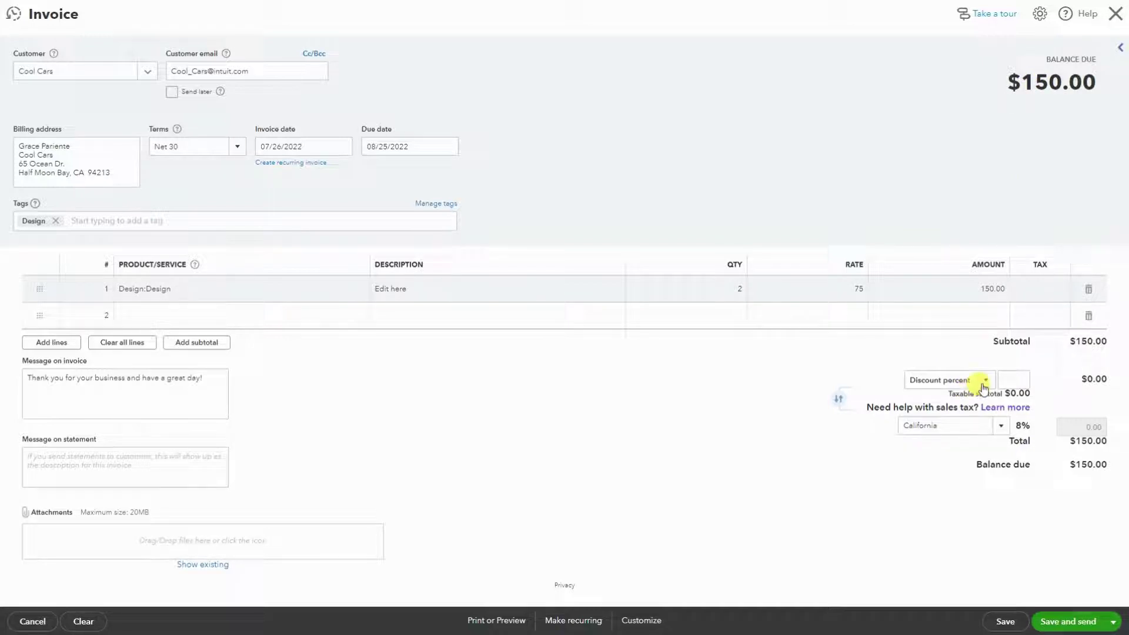
- Try a 15 percent discount on the invoice
left_click(1009, 379)
left_click(983, 385)
left_click(987, 386)
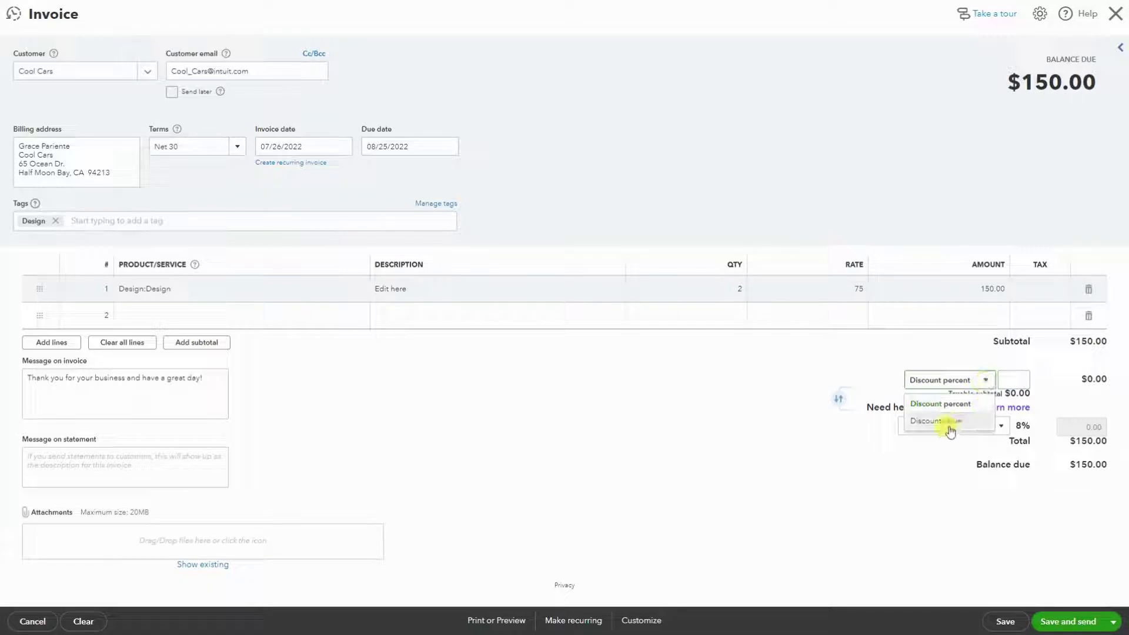
left_click(948, 404)
left_click(1008, 376)
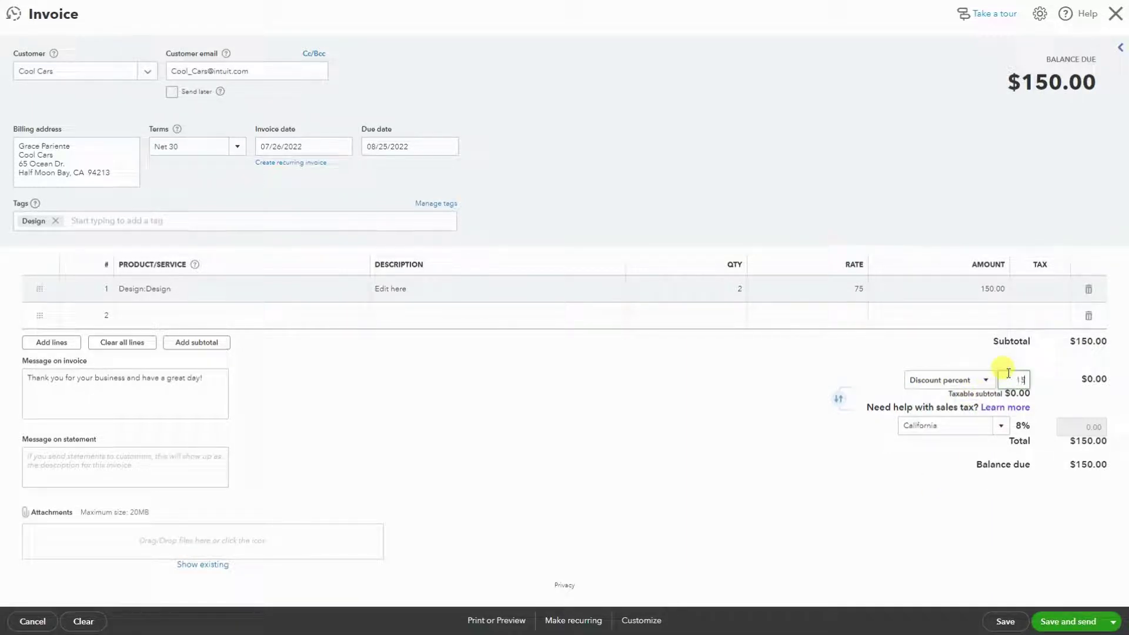
type("15")
left_click(926, 472)
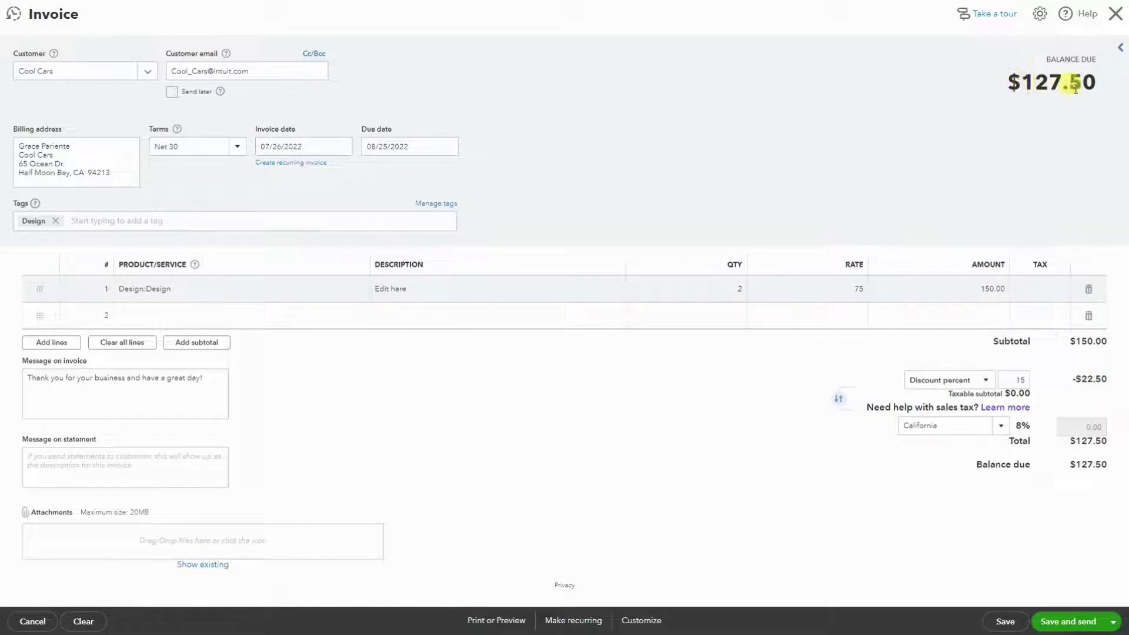
- Change the discount to 0 percent so the balance due returns to $150.00
left_click(984, 379)
left_click(953, 422)
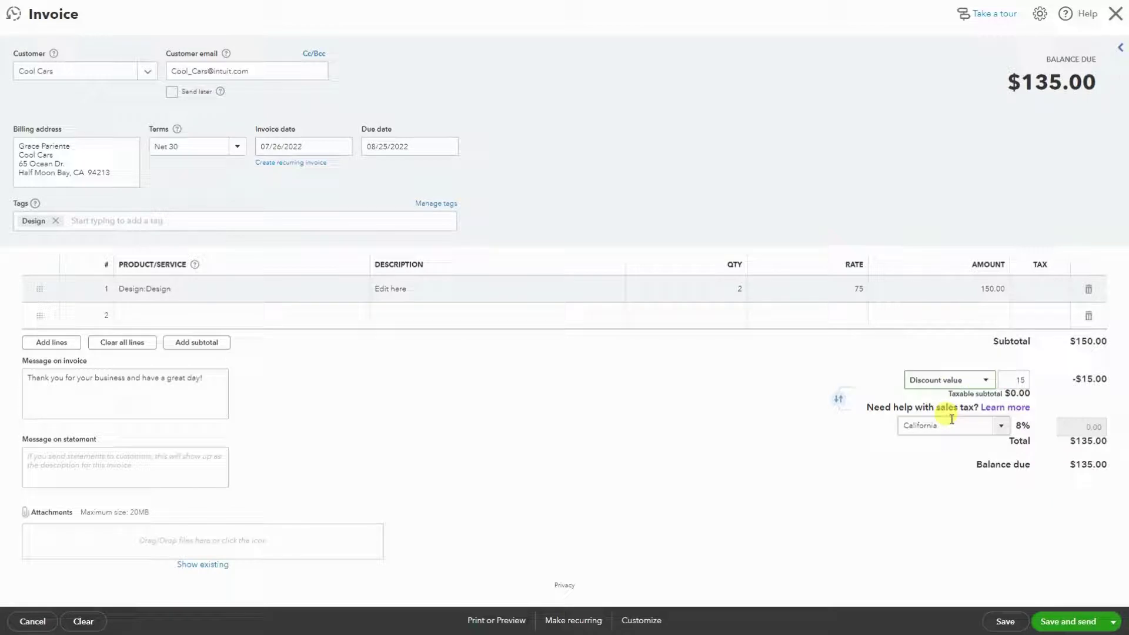
left_click(1019, 380)
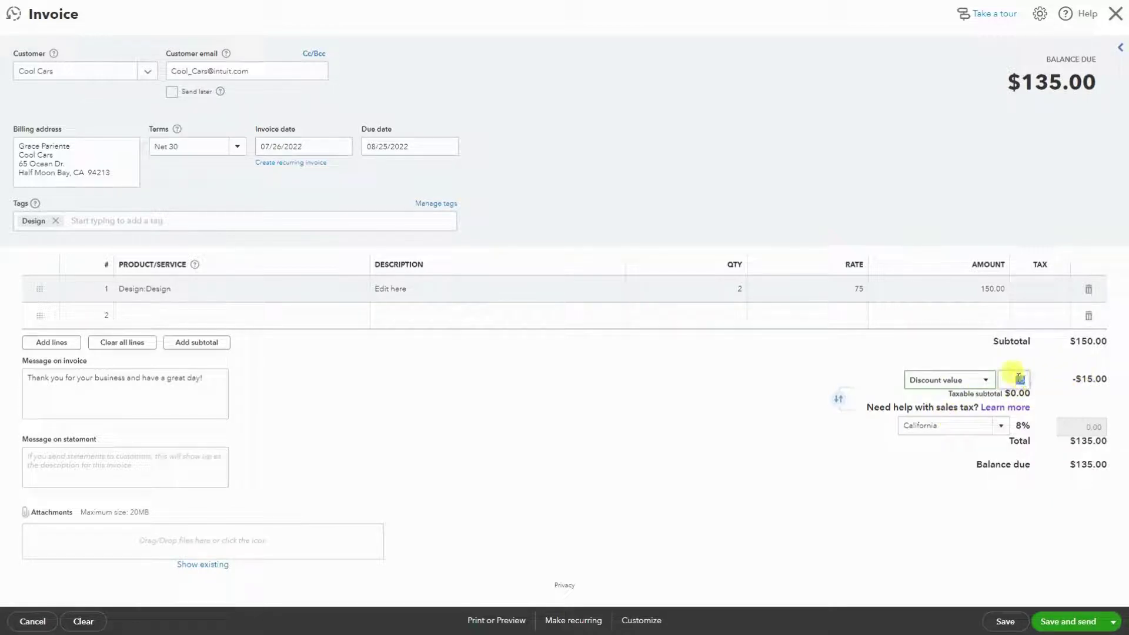
left_click(938, 388)
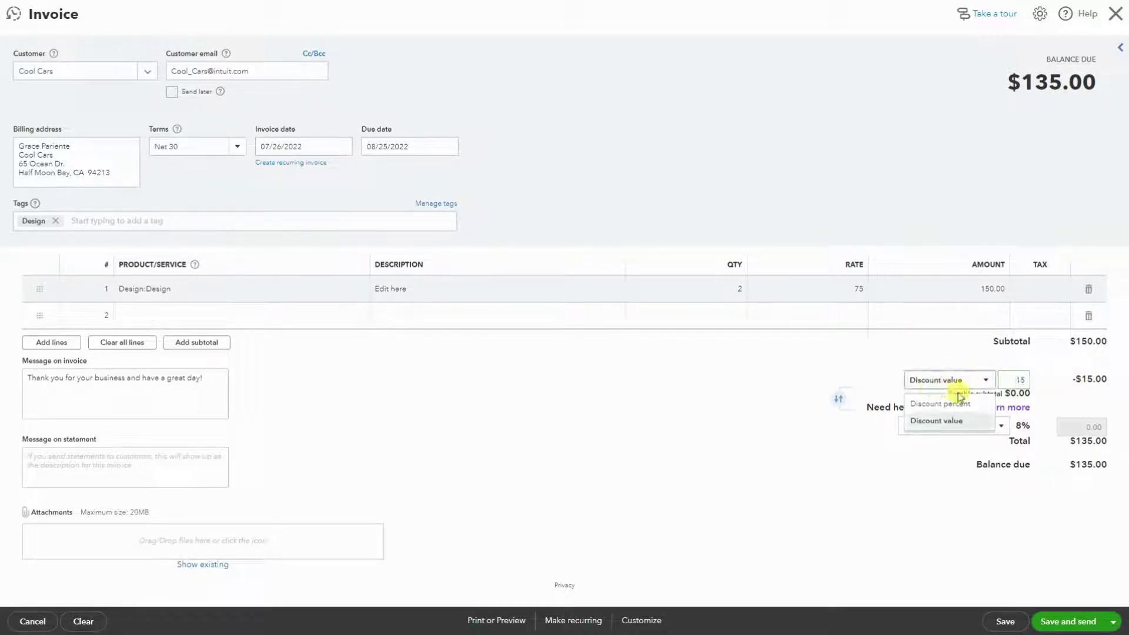
left_click(940, 406)
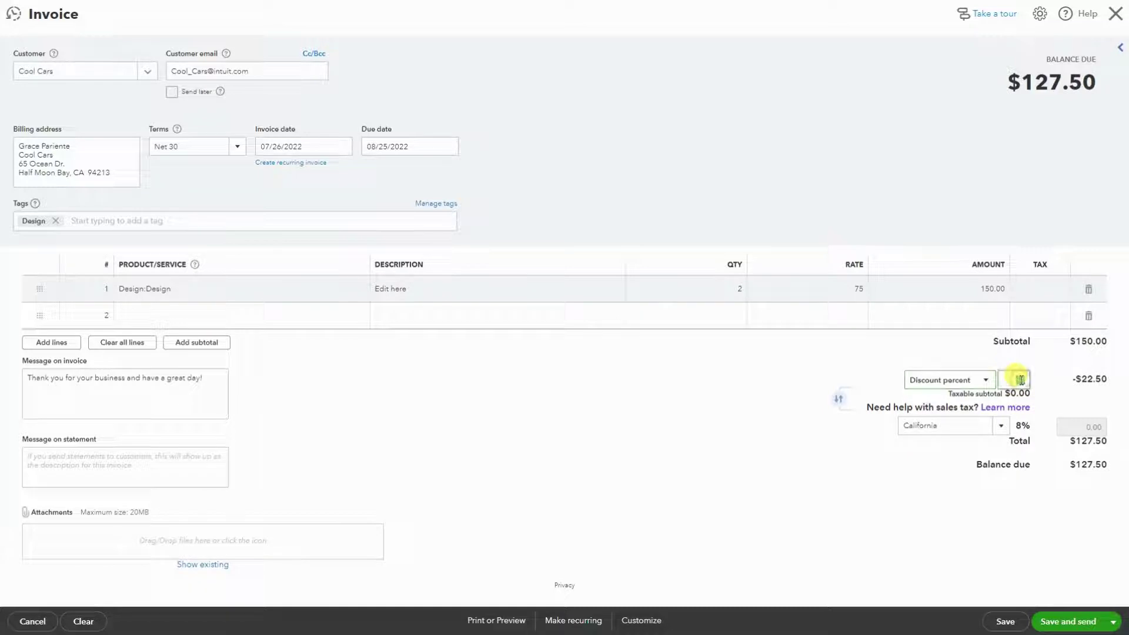
type("0")
left_click(676, 383)
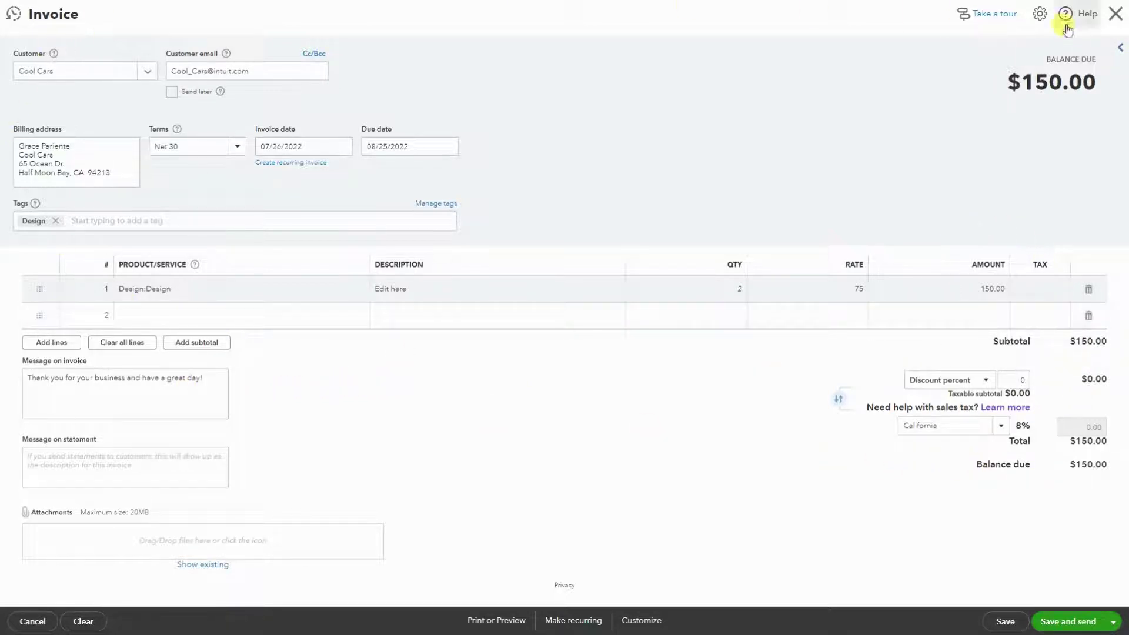
- Inspect the thank-you invoice message, leaving its text unchanged
left_click(168, 401)
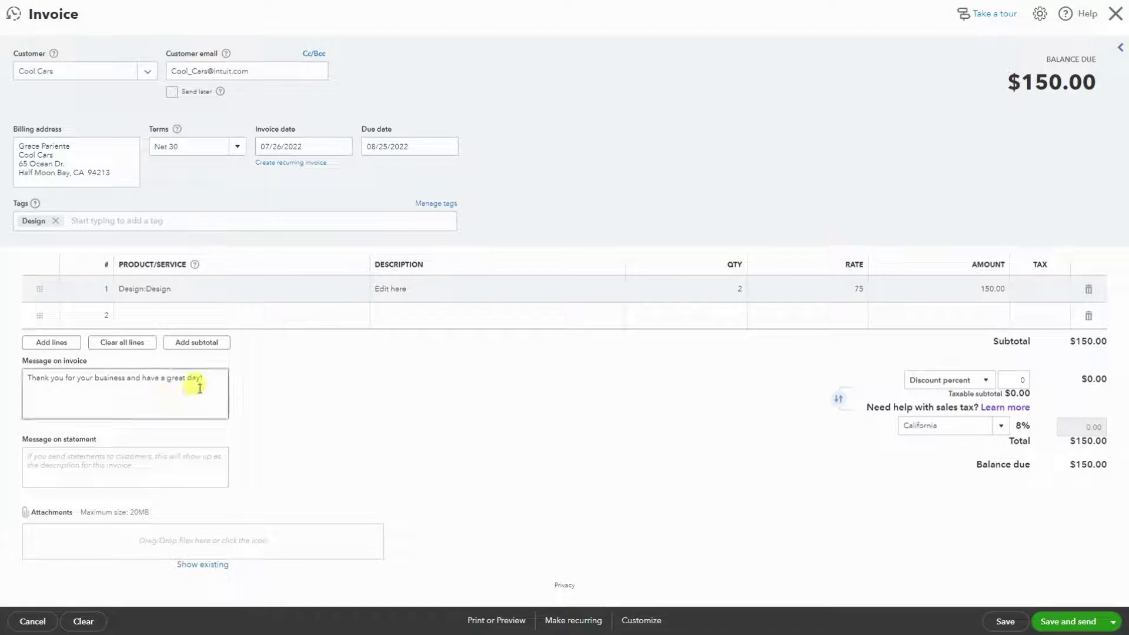
left_click_drag(211, 379, 26, 381)
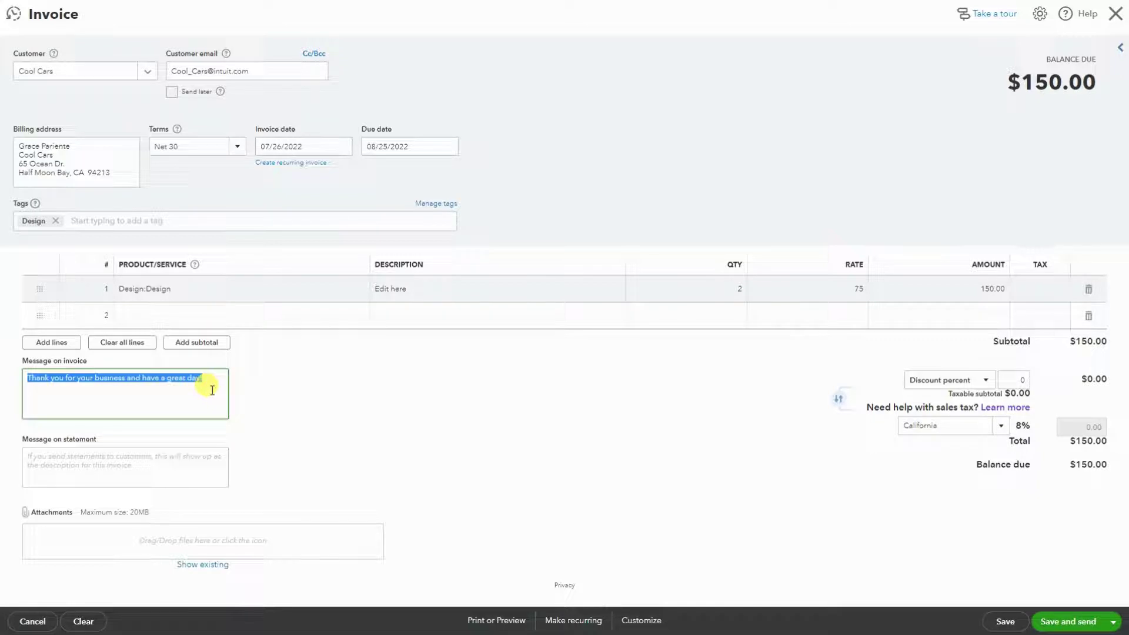
left_click(74, 387)
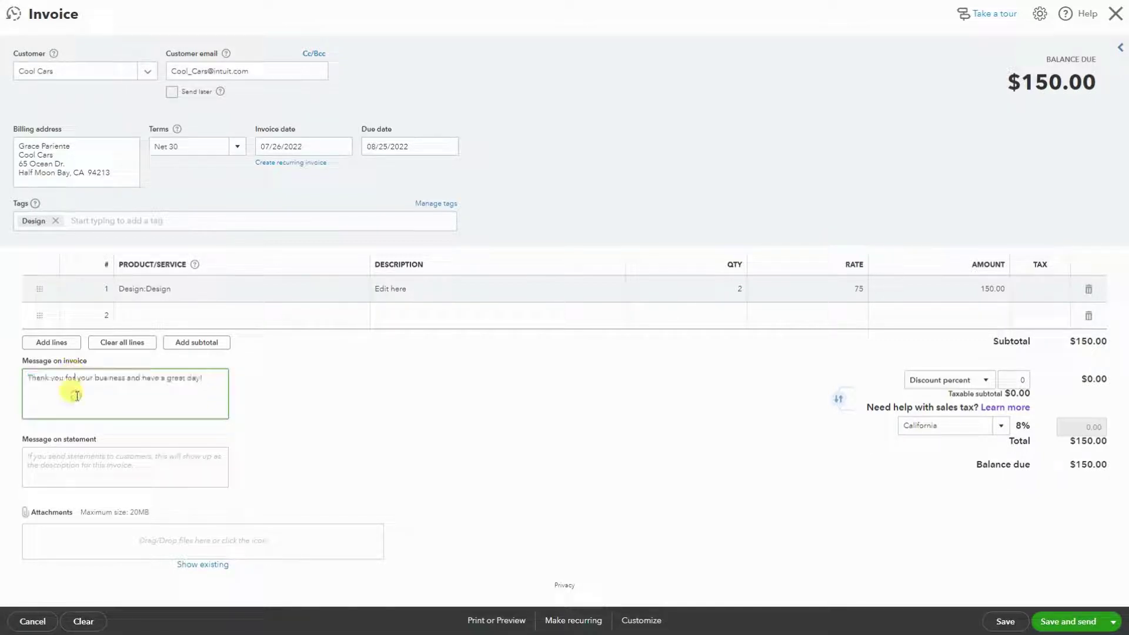
left_click_drag(205, 379, 25, 372)
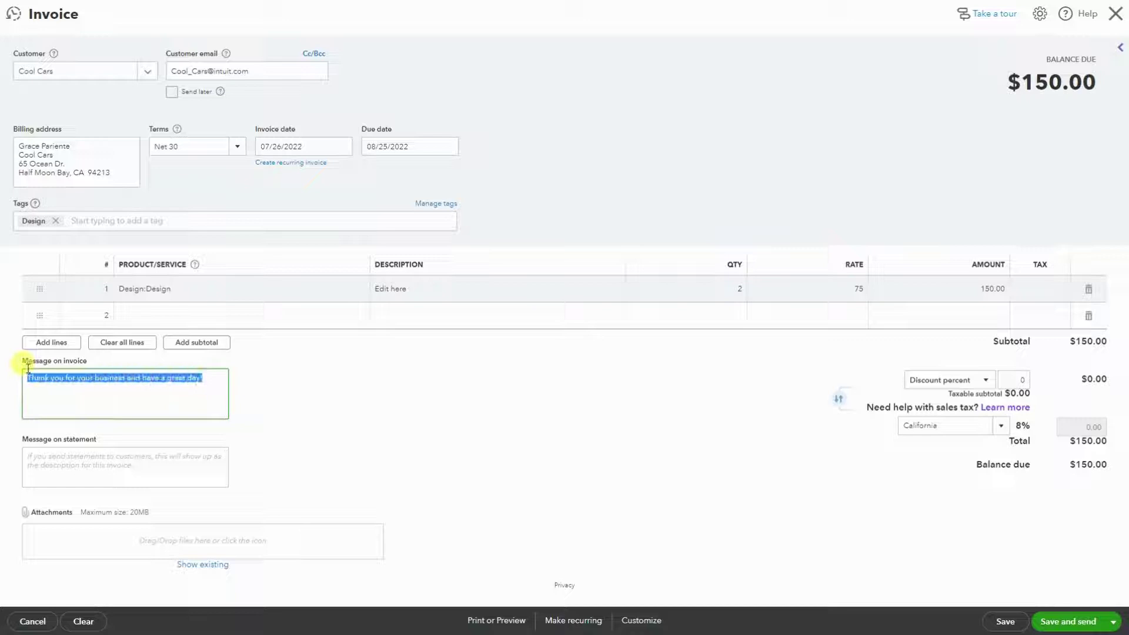
left_click(283, 423)
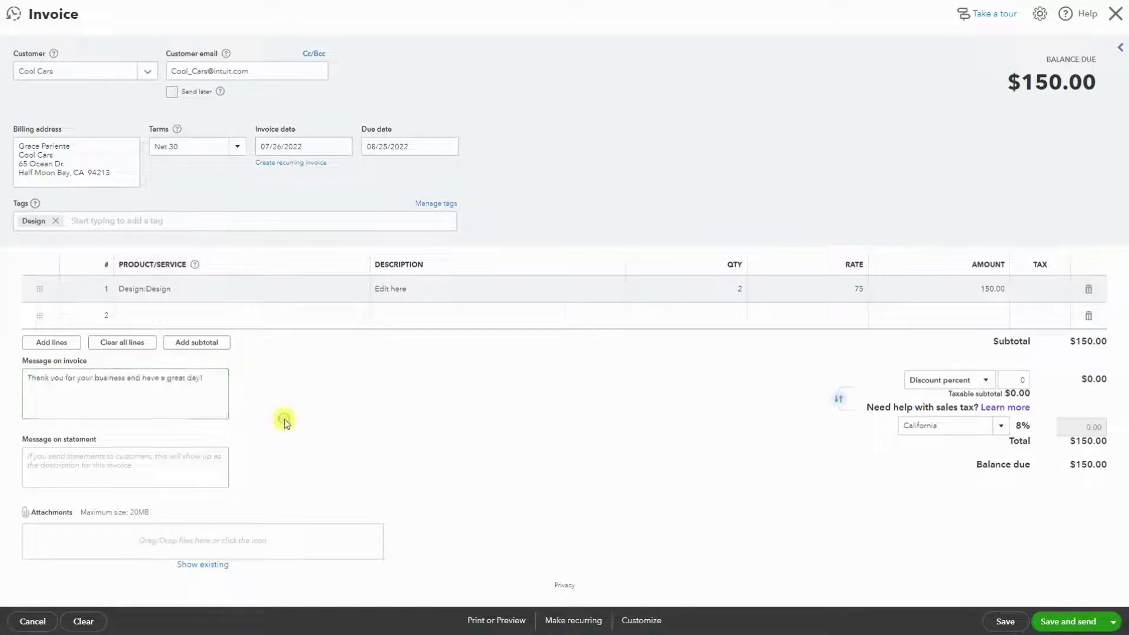
- Enter 'Design Invoice' as the message on statement
left_click(170, 468)
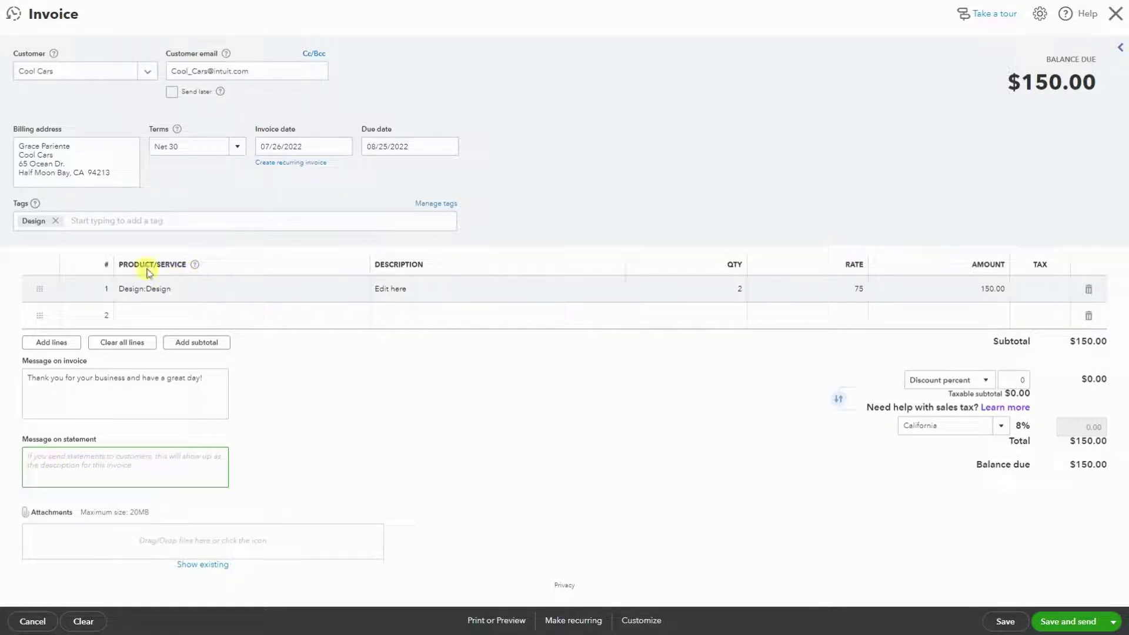
type("Dea")
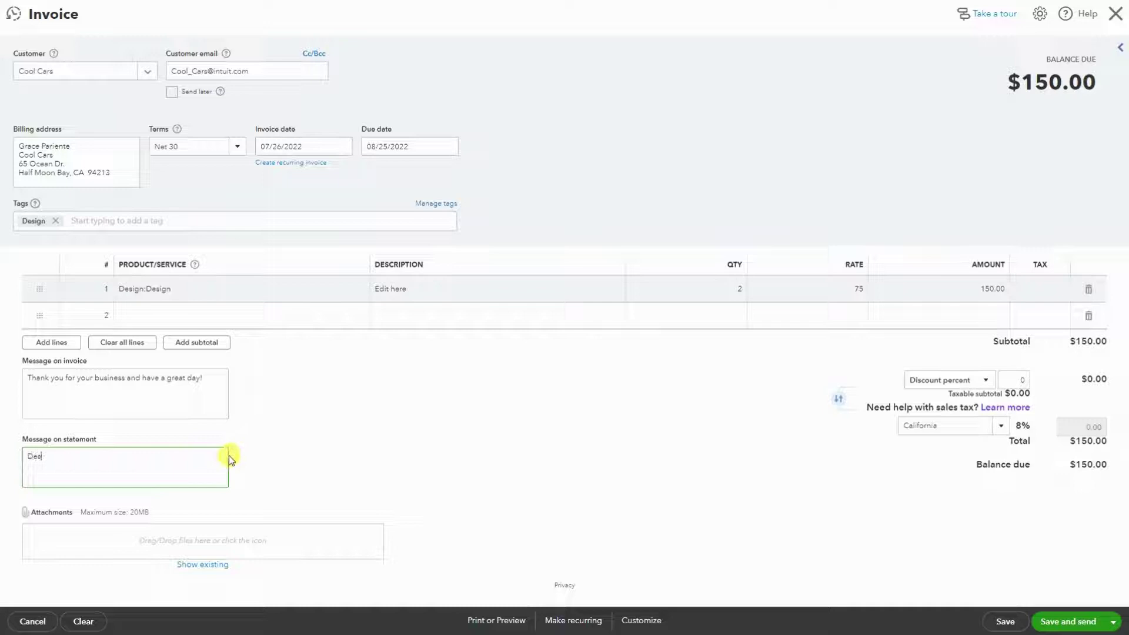
type("ign Invoice")
left_click(297, 456)
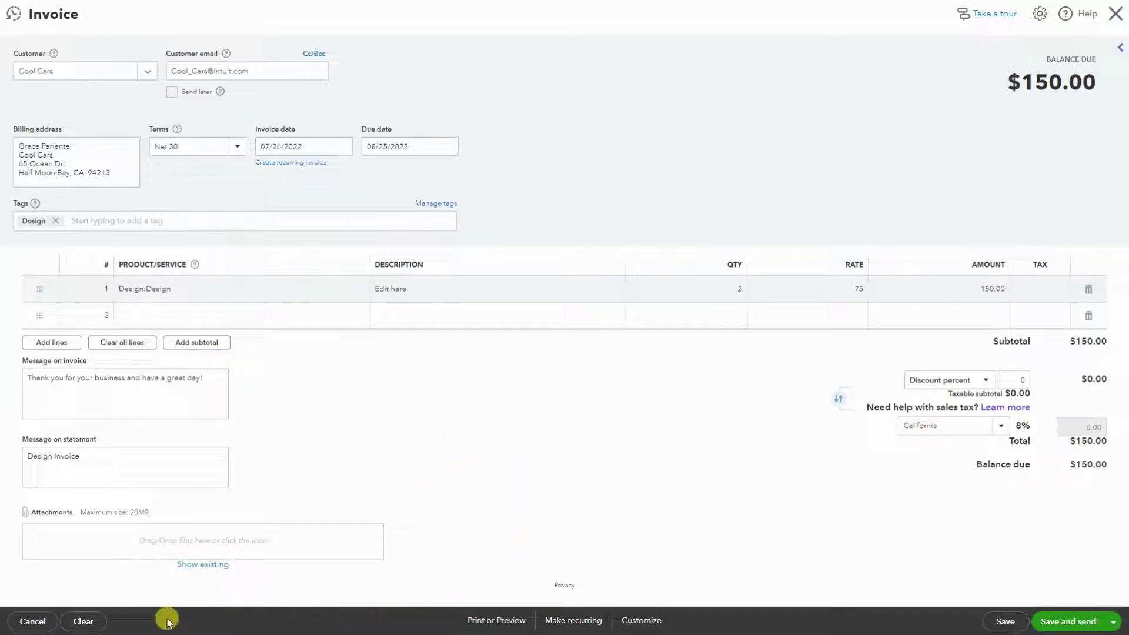
- Save the invoice as #1040 and open its PDF print preview
left_click(506, 623)
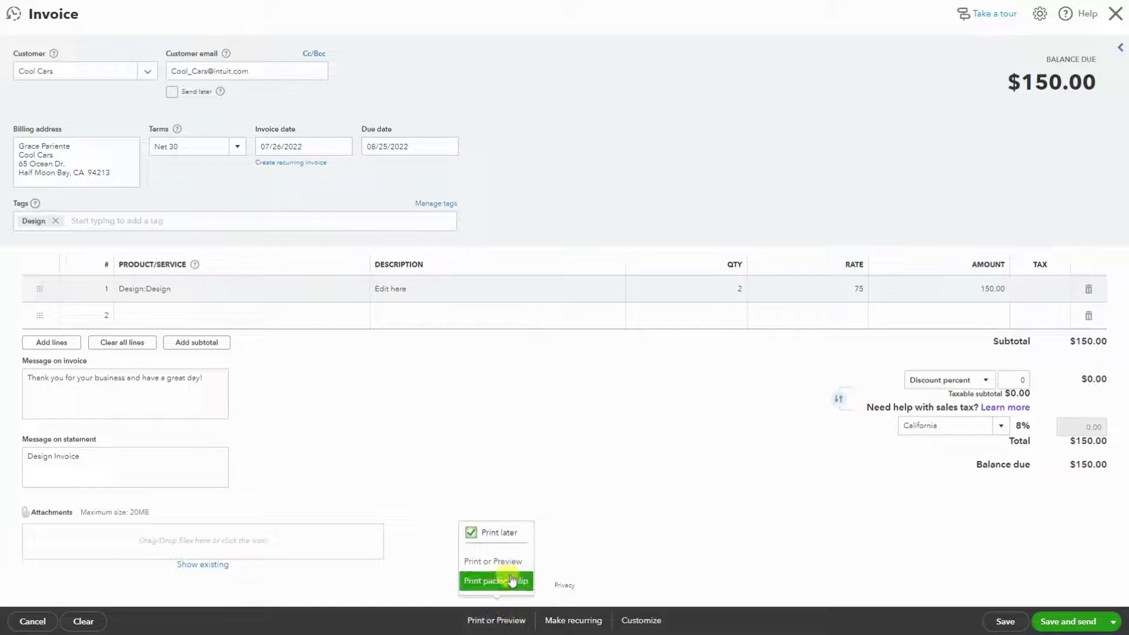
left_click(487, 566)
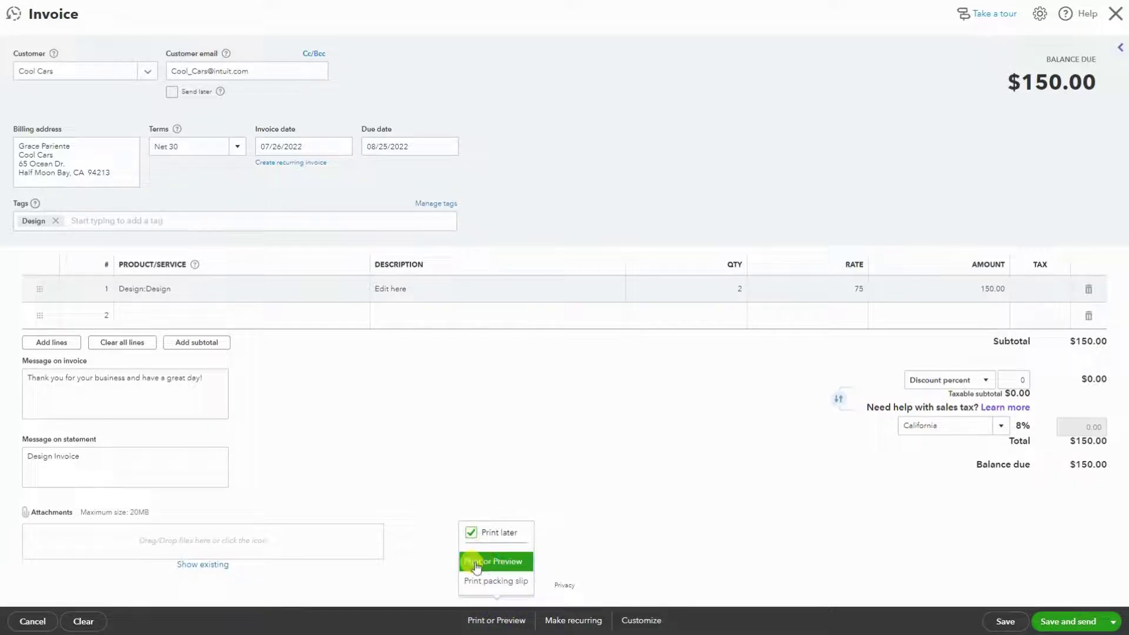
left_click(470, 566)
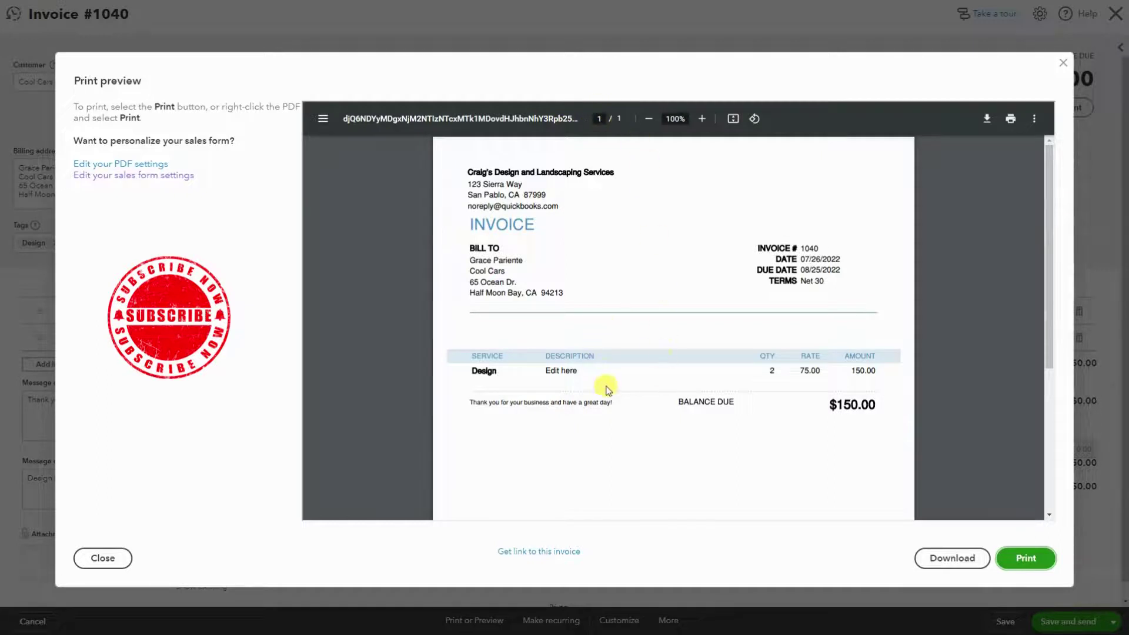
scroll(606, 387, "down", 4)
scroll(606, 387, "up", 4)
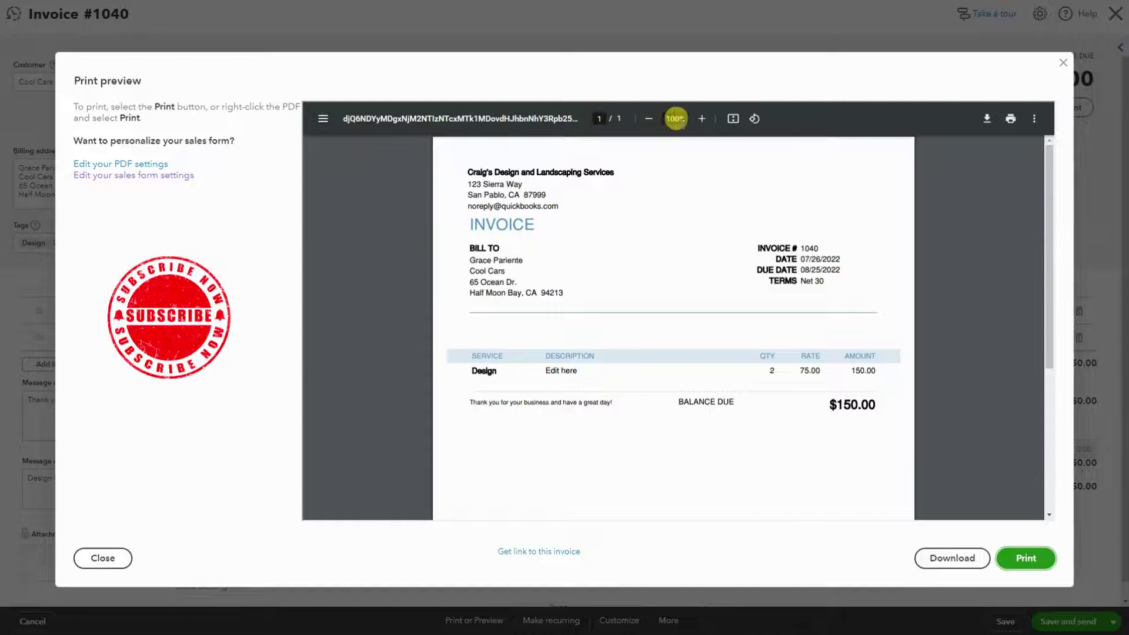
- Zoom the PDF preview between 75% and 100%, fit the page, then close it
left_click(649, 119)
left_click(649, 119)
left_click(648, 119)
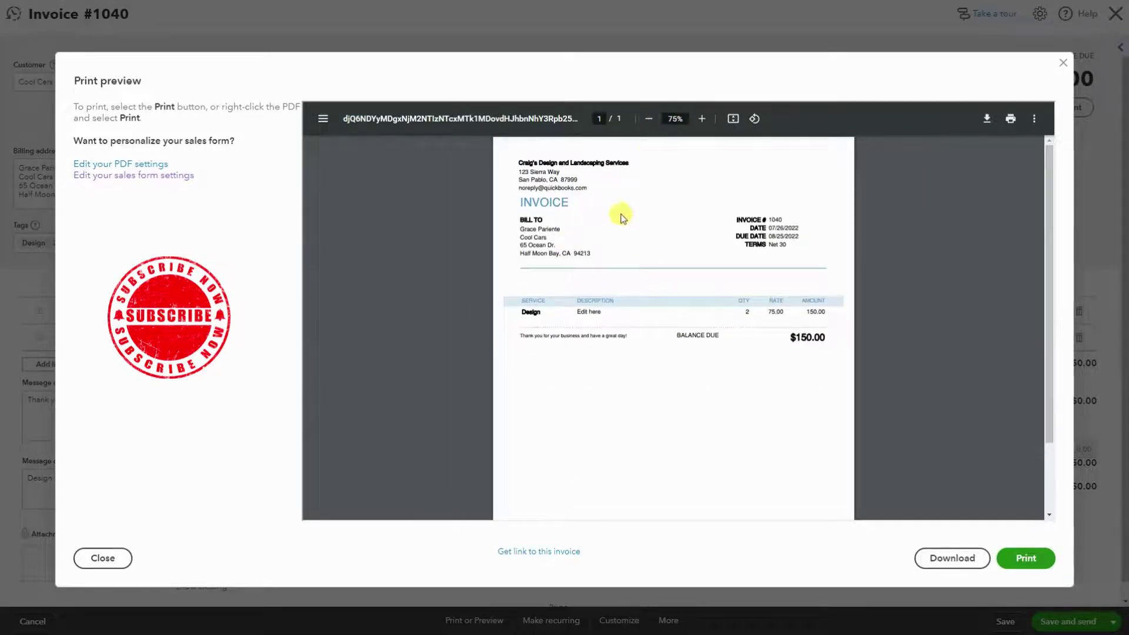
left_click(702, 118)
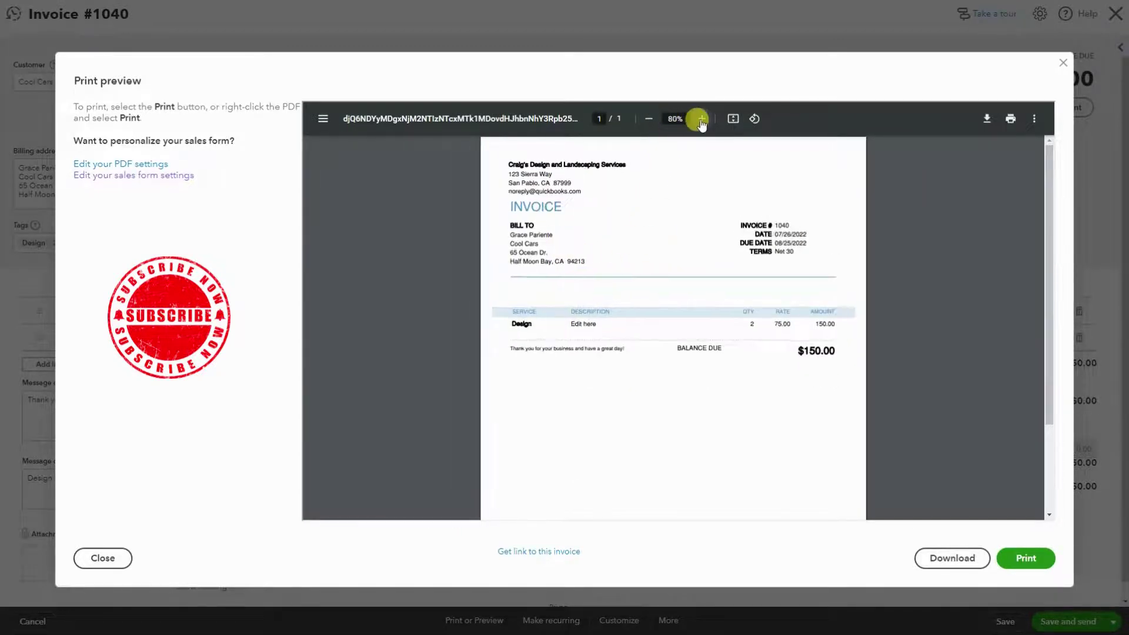
left_click(702, 119)
left_click(702, 119)
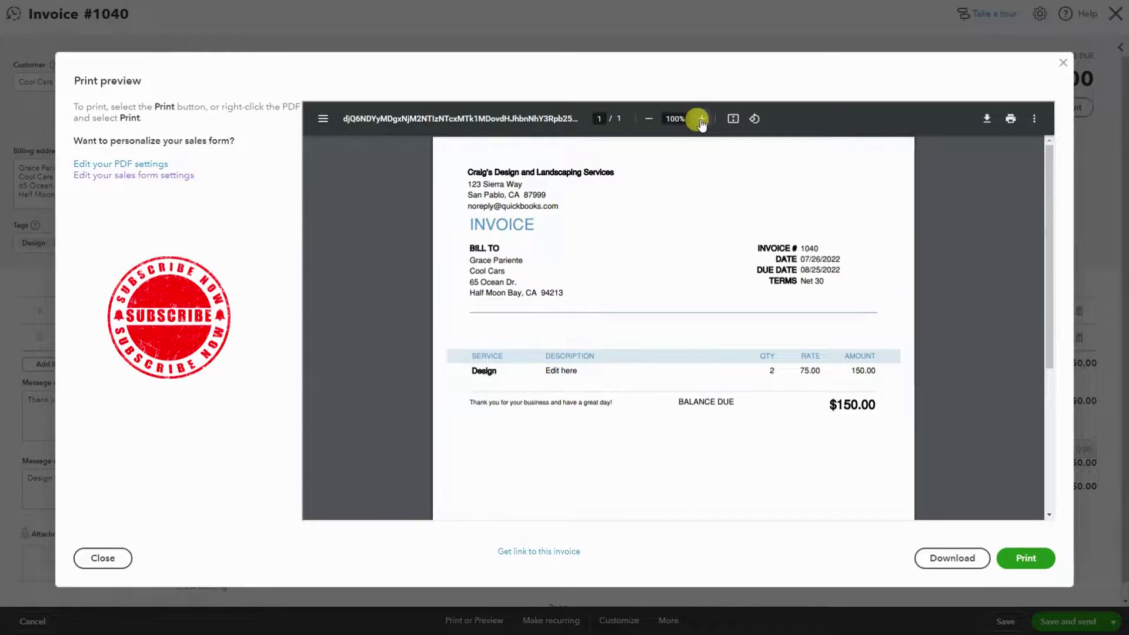
left_click(731, 122)
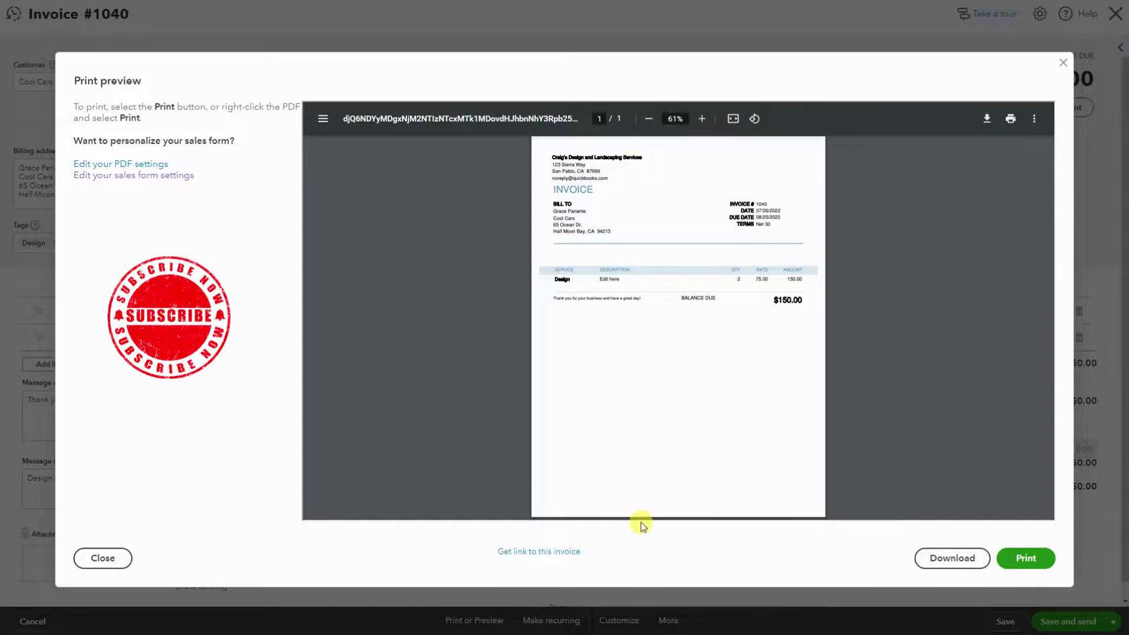
left_click(731, 120)
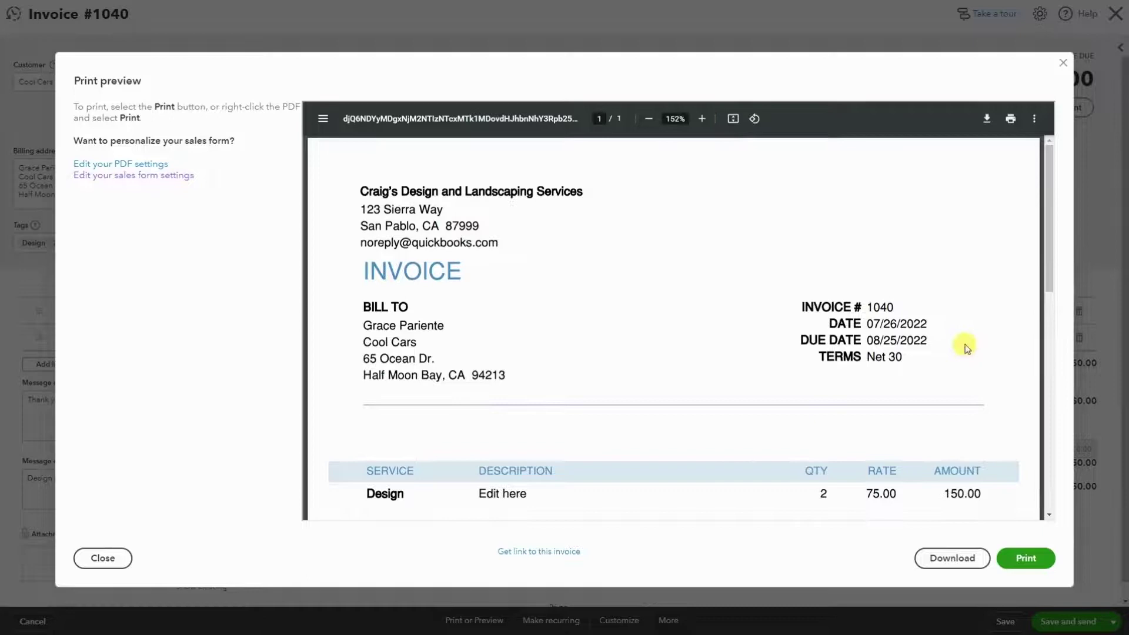
scroll(616, 366, "down", 3)
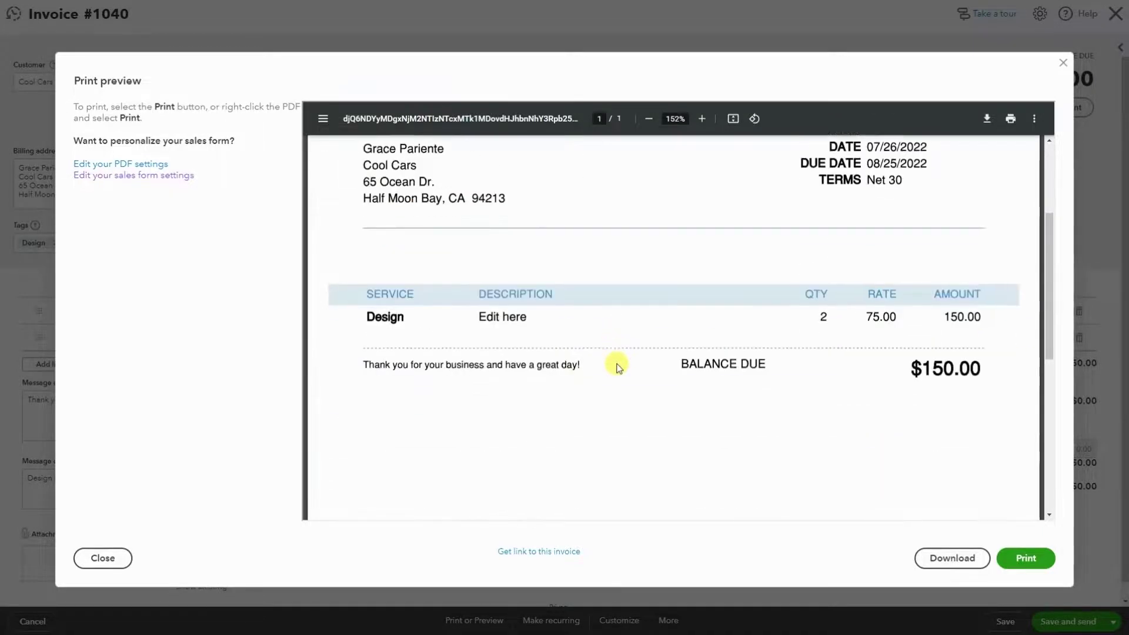
scroll(614, 369, "up", 5)
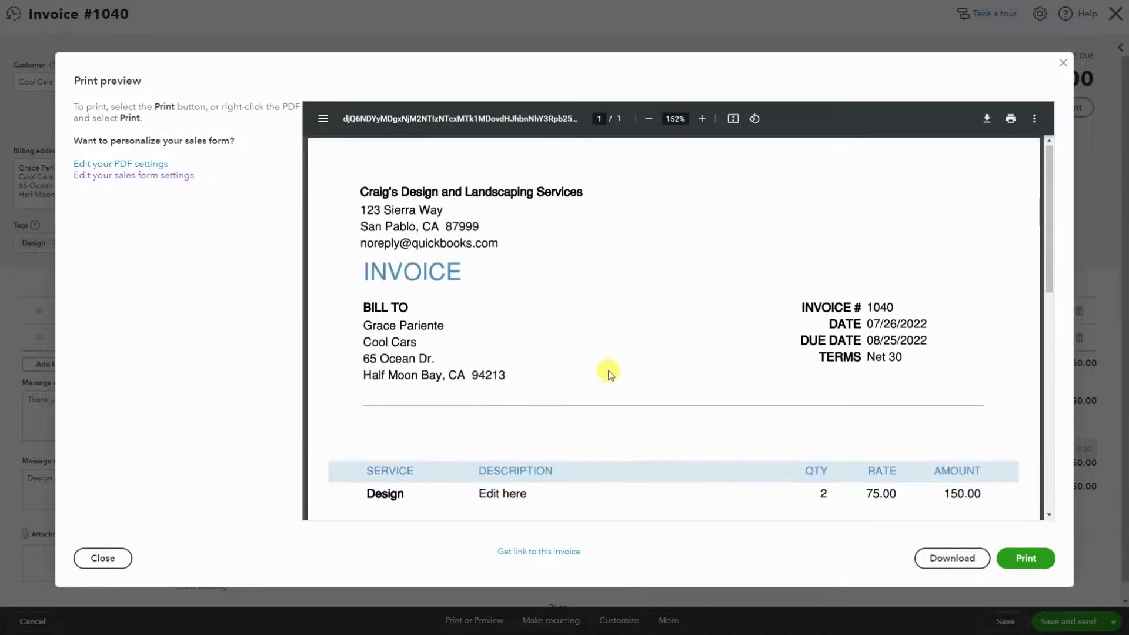
scroll(609, 374, "down", 3)
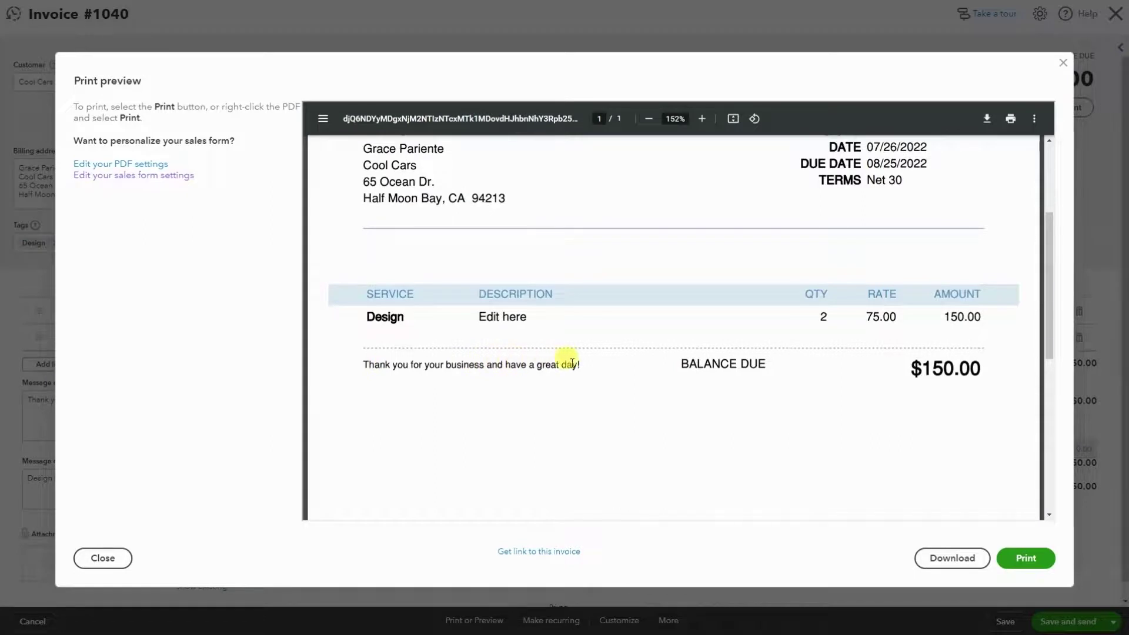
scroll(588, 384, "up", 3)
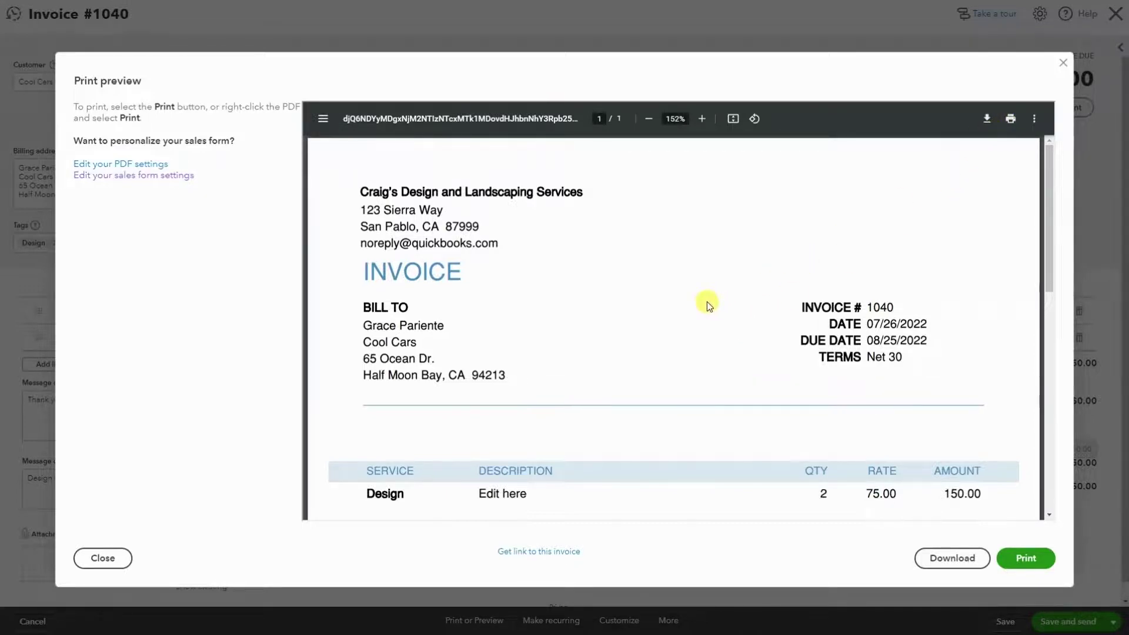
scroll(698, 362, "down", 1)
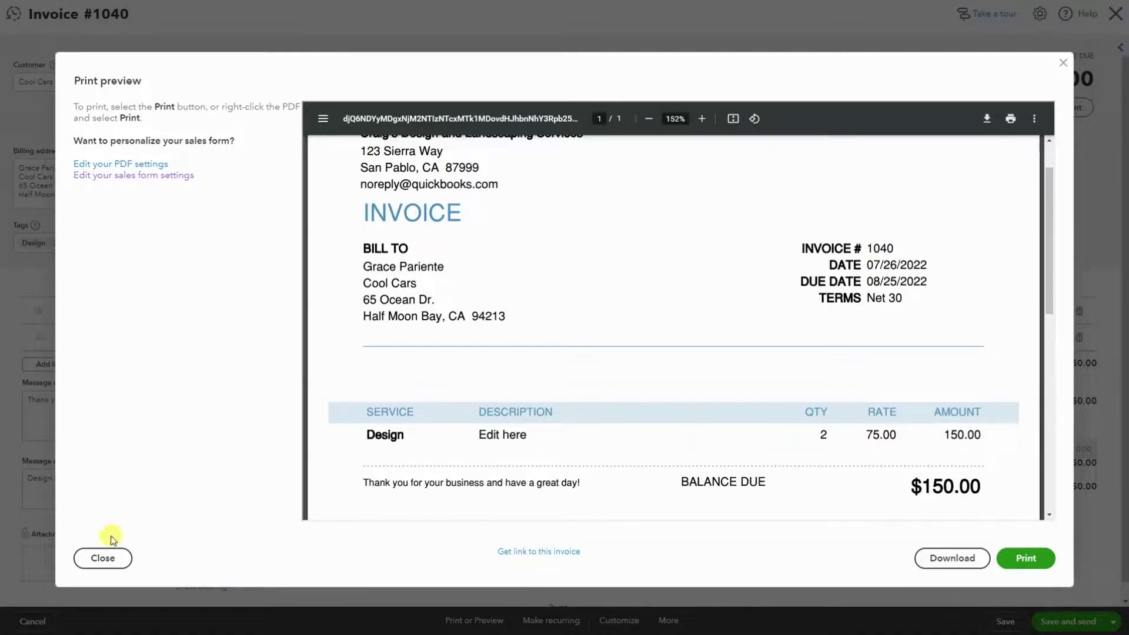
left_click(1062, 63)
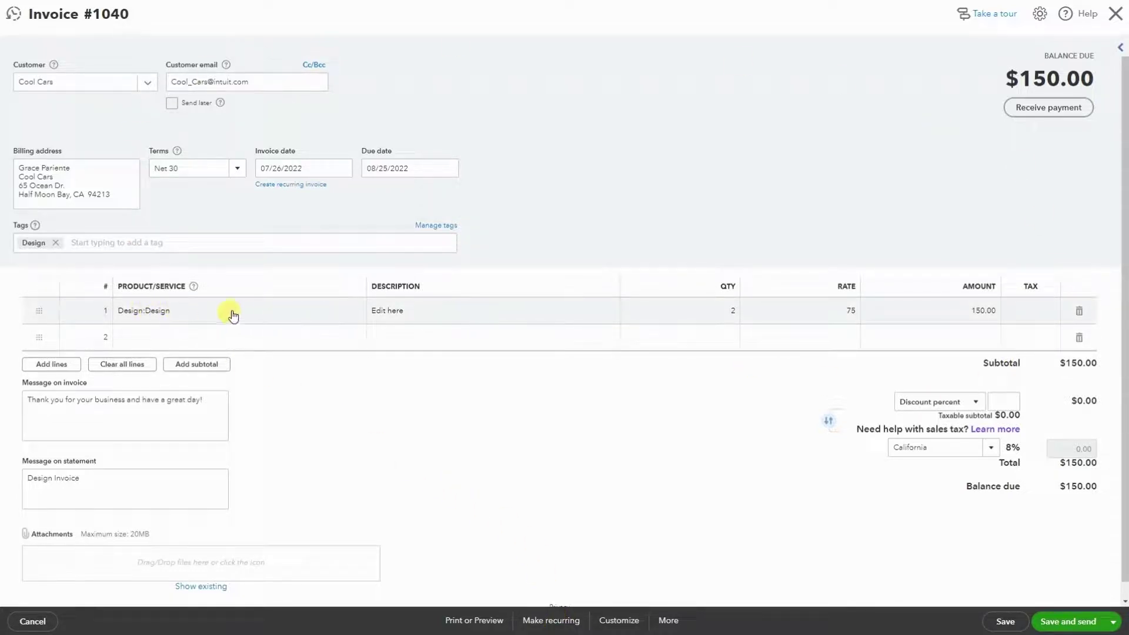
- Start a recurring template named Cool Cars from the invoice, then cancel it unsaved
left_click(550, 622)
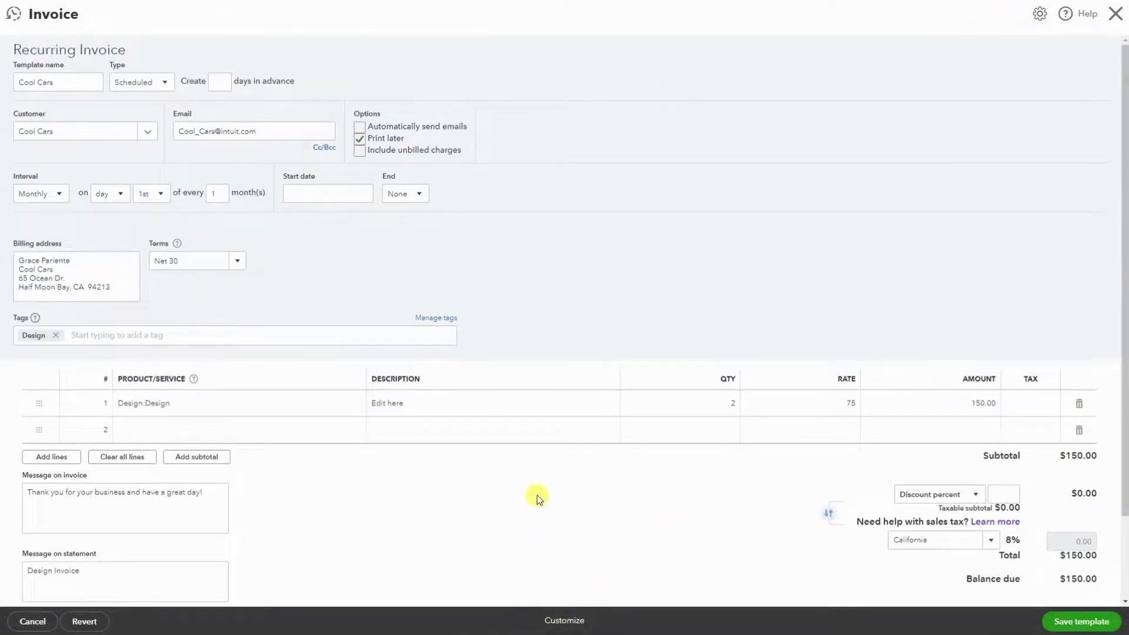
triple_click(83, 82)
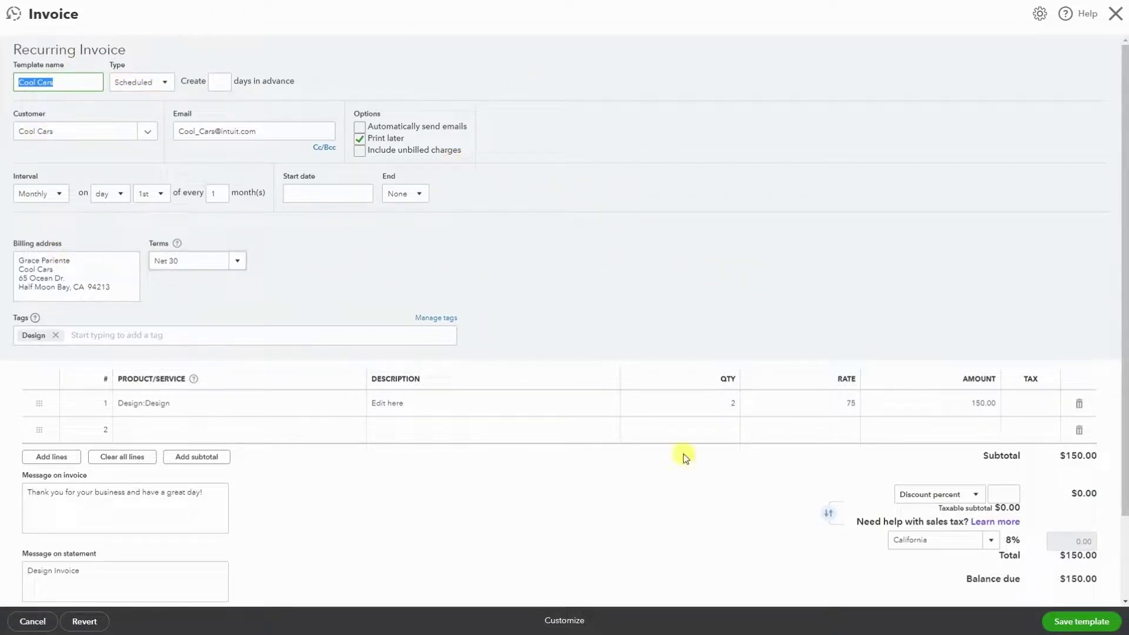
left_click(32, 624)
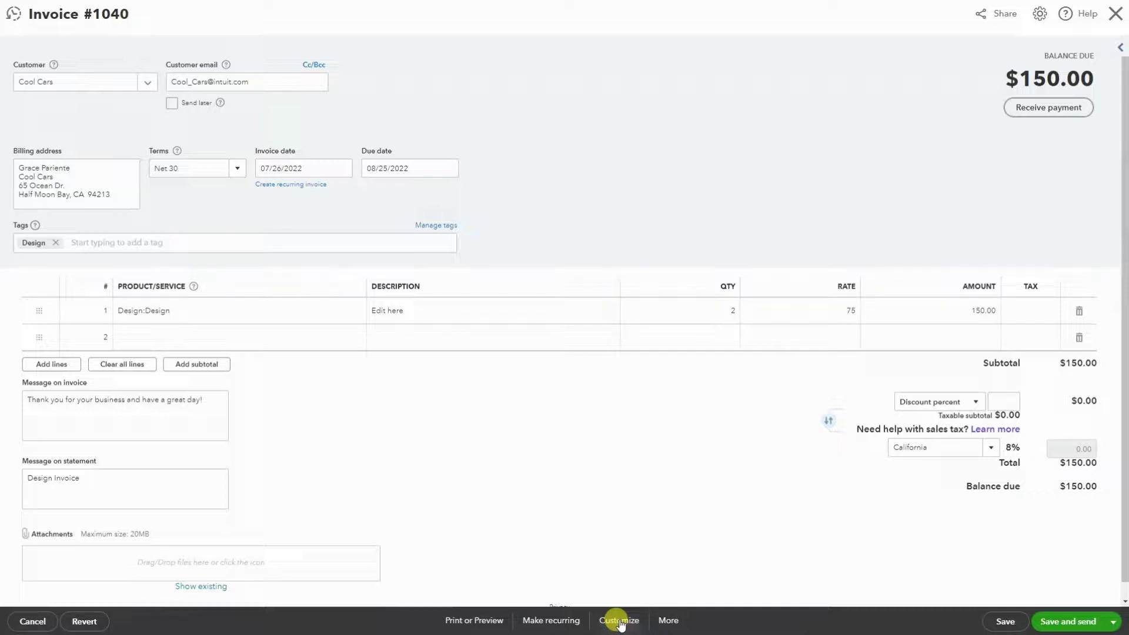
left_click(619, 621)
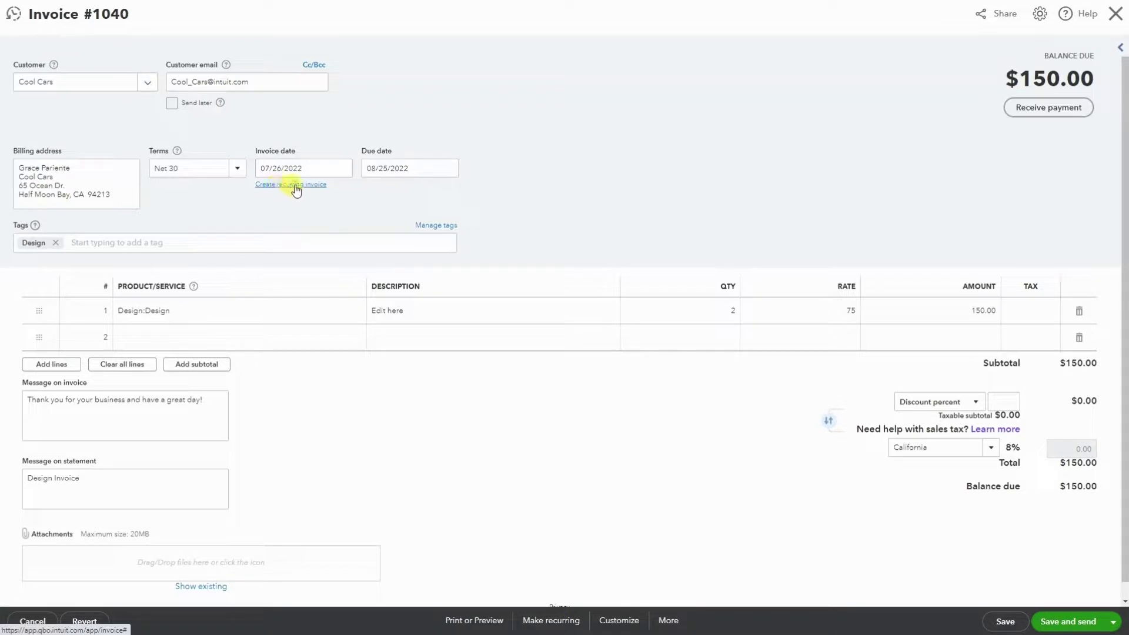
- Start a recurring invoice from #1040, then cancel the template and return to the invoice
left_click(296, 186)
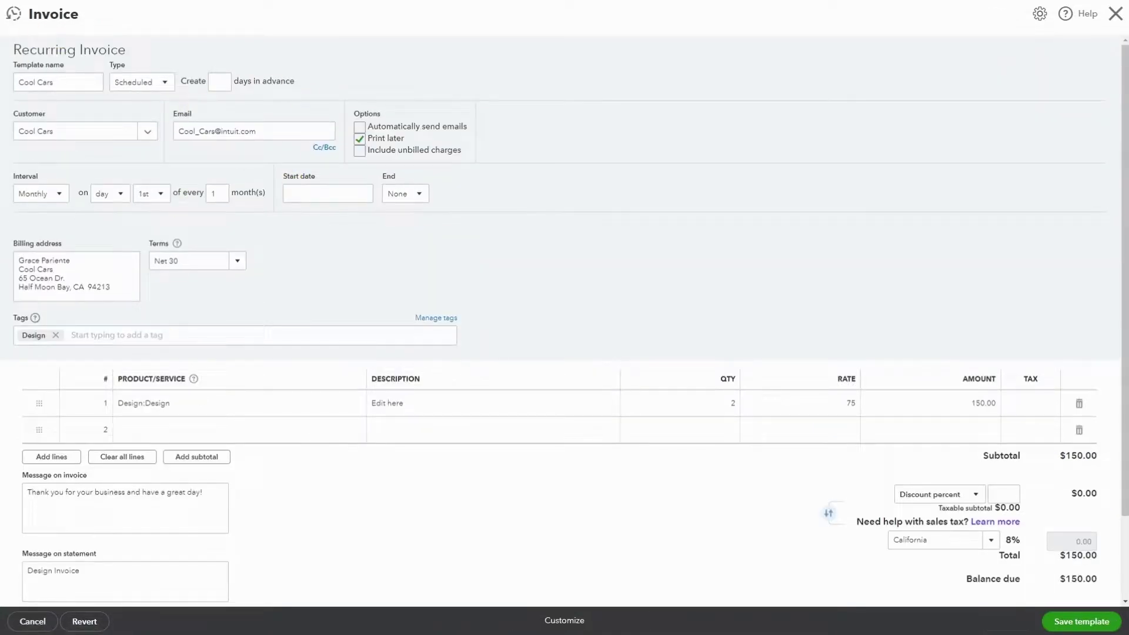
left_click(26, 621)
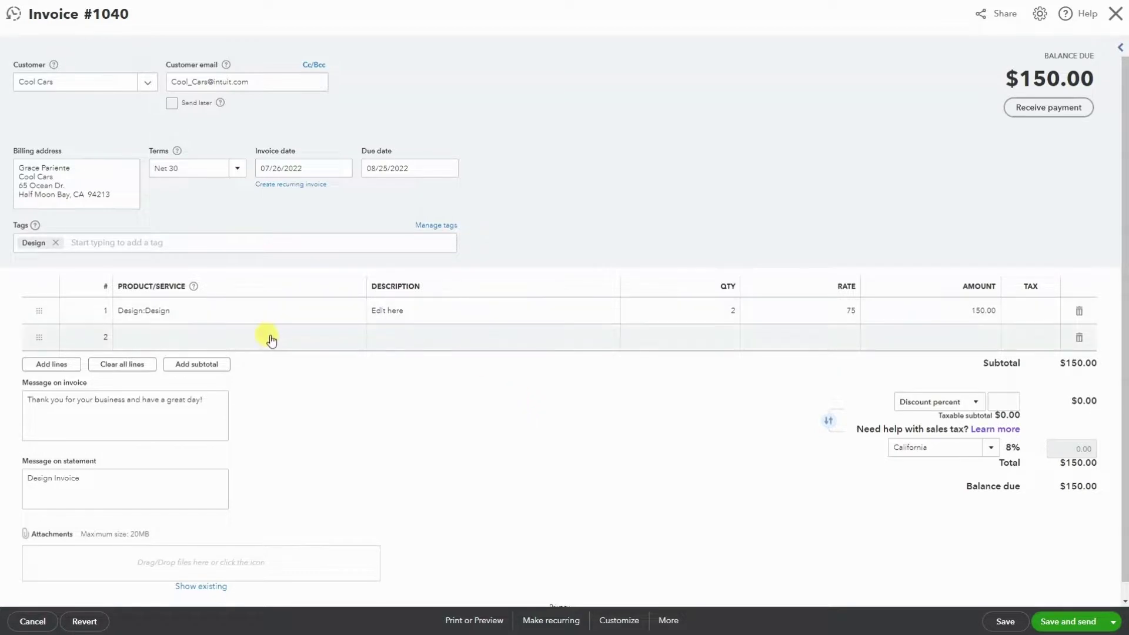
- Add two batches of empty lines to the invoice, then delete four unneeded blank rows
left_click(67, 369)
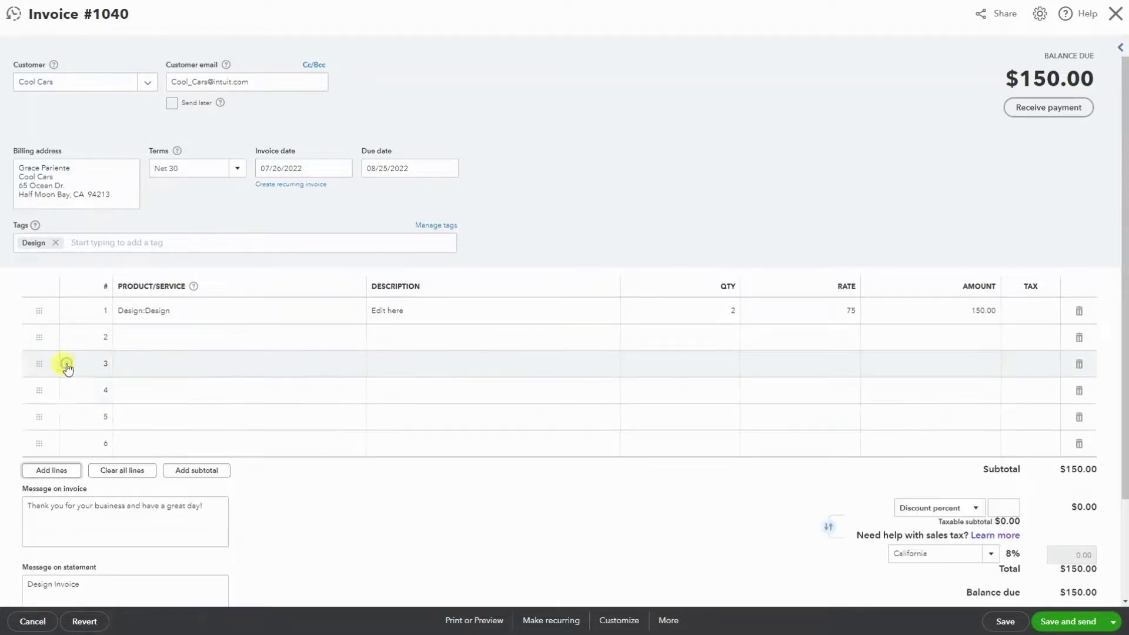
left_click(57, 474)
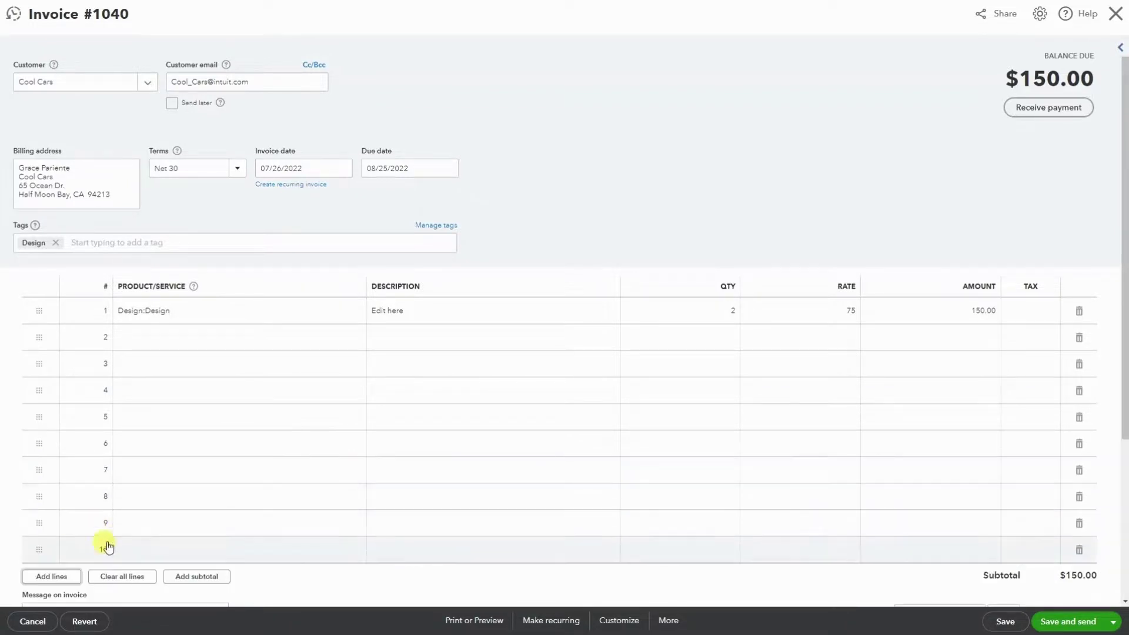
left_click(1079, 418)
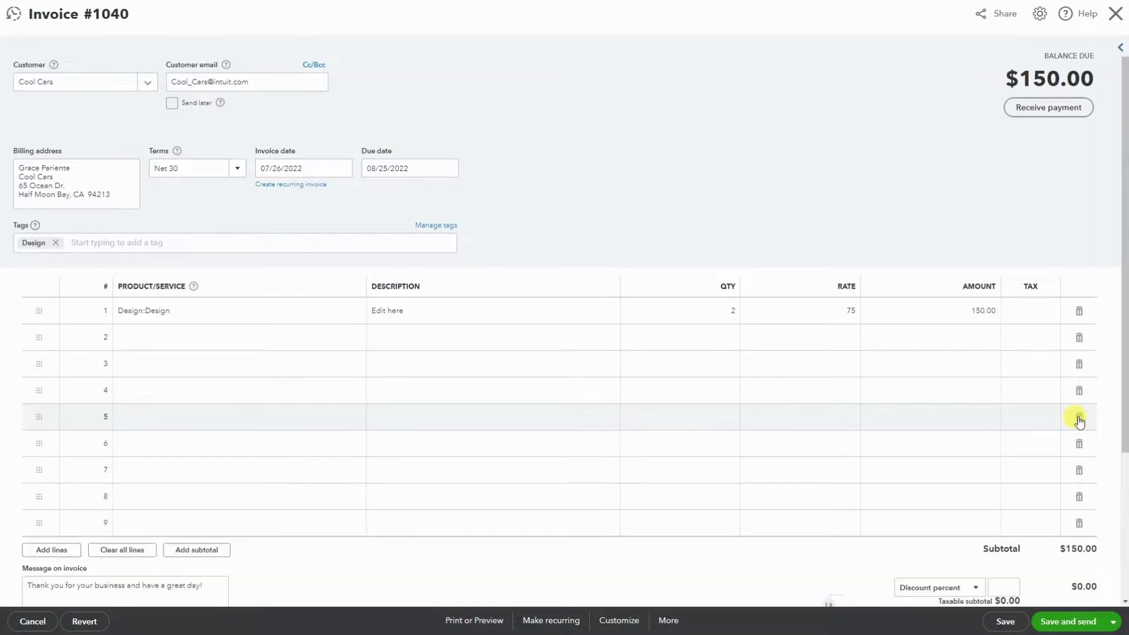
left_click(1079, 418)
left_click(1079, 418)
left_click(1079, 418)
left_click(1079, 418)
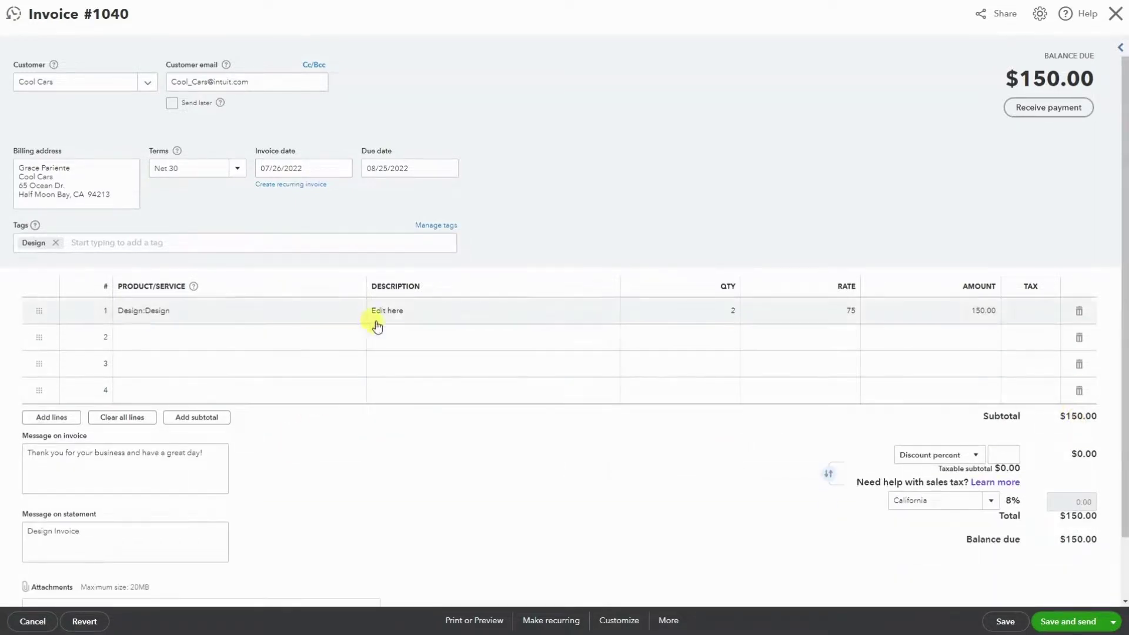
- Set line 2 to Concrete at rate 500, then insert and remove a subtotal after it
left_click(284, 333)
left_click(352, 337)
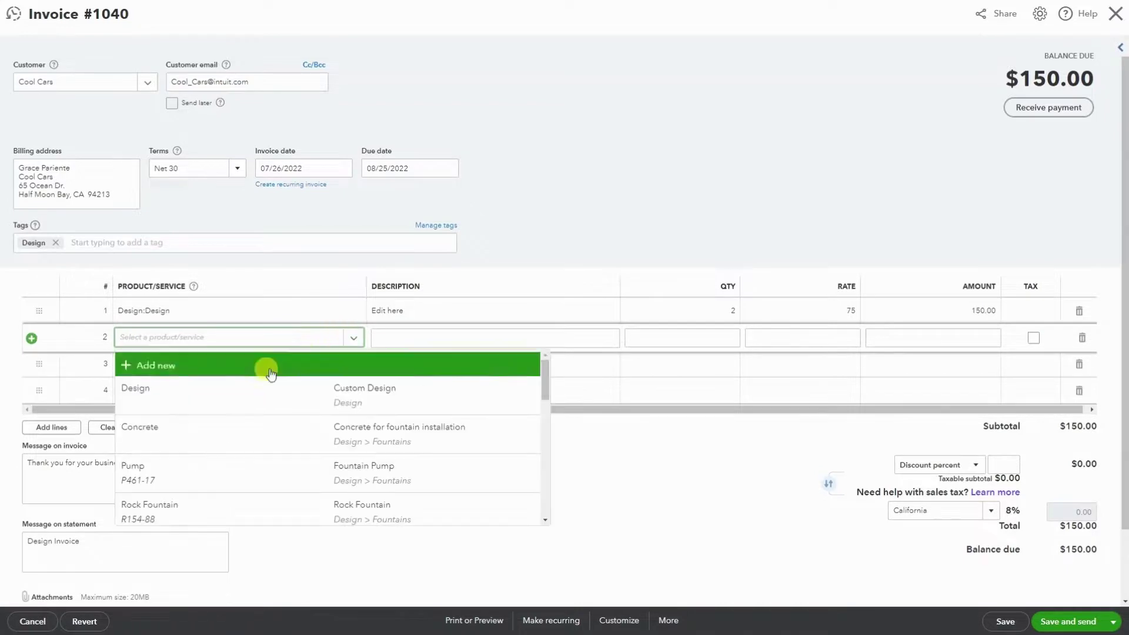
left_click(251, 422)
left_click(817, 339)
type("500")
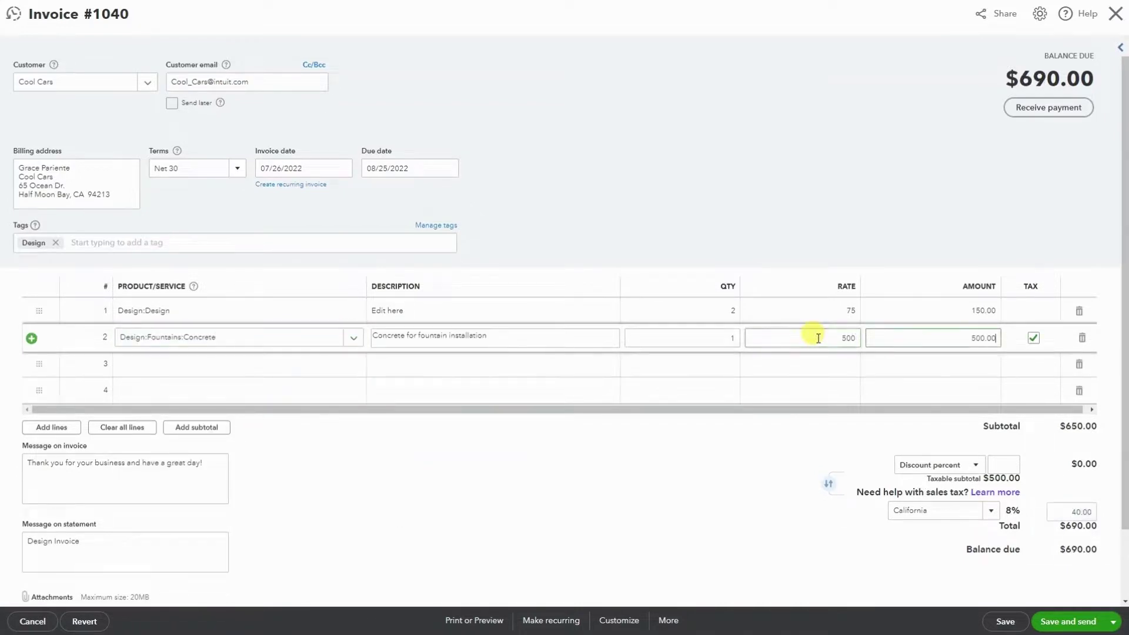
left_click(788, 205)
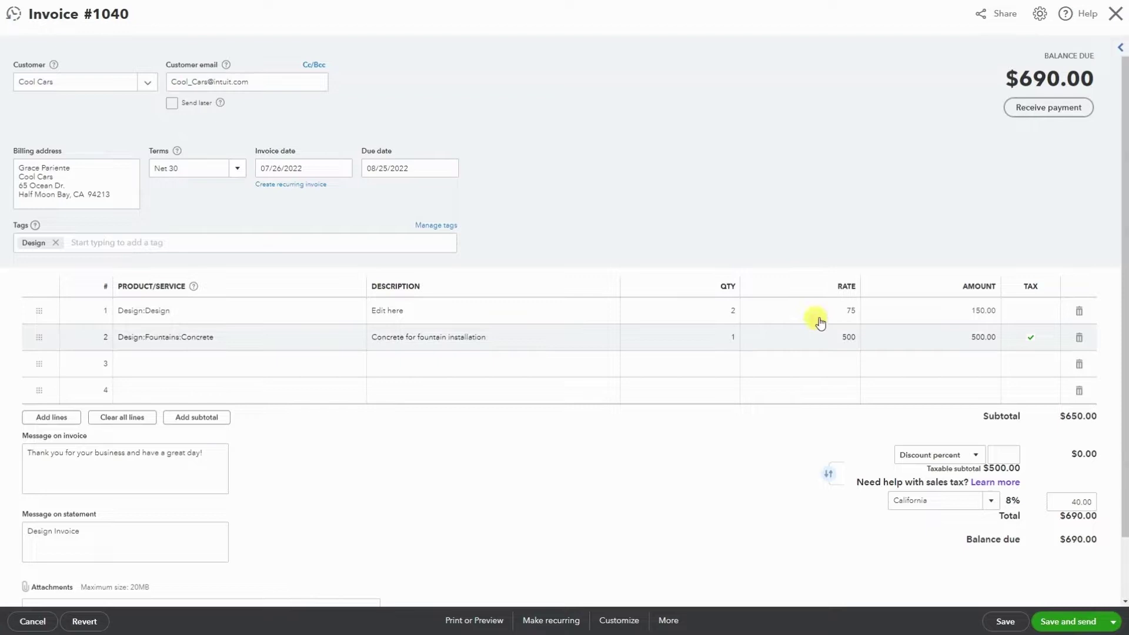
left_click(222, 418)
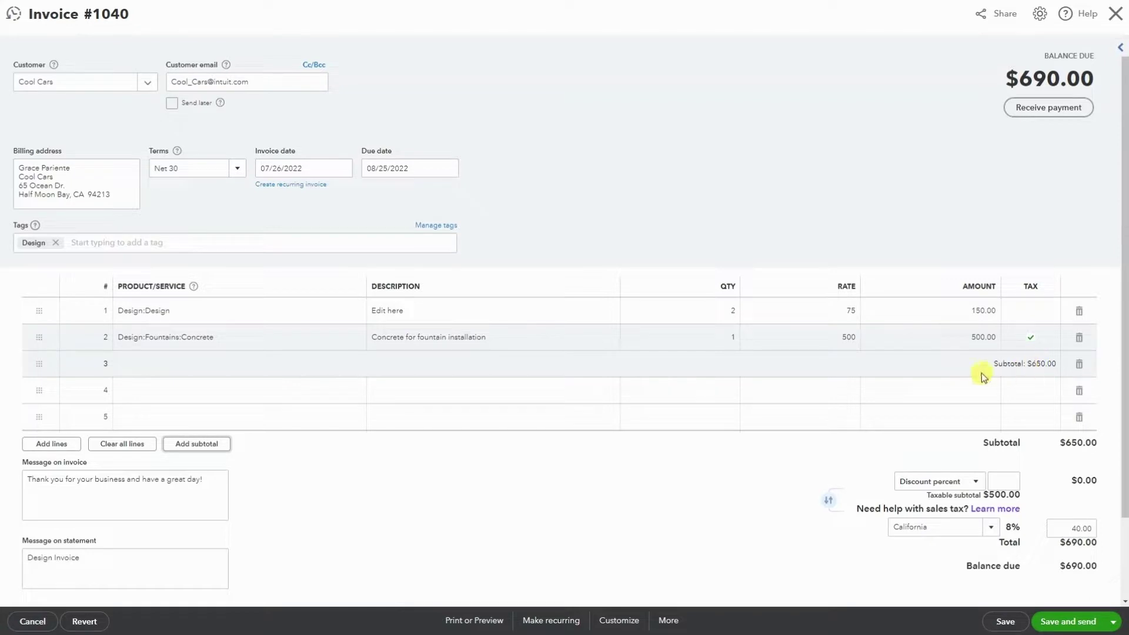
left_click(1079, 366)
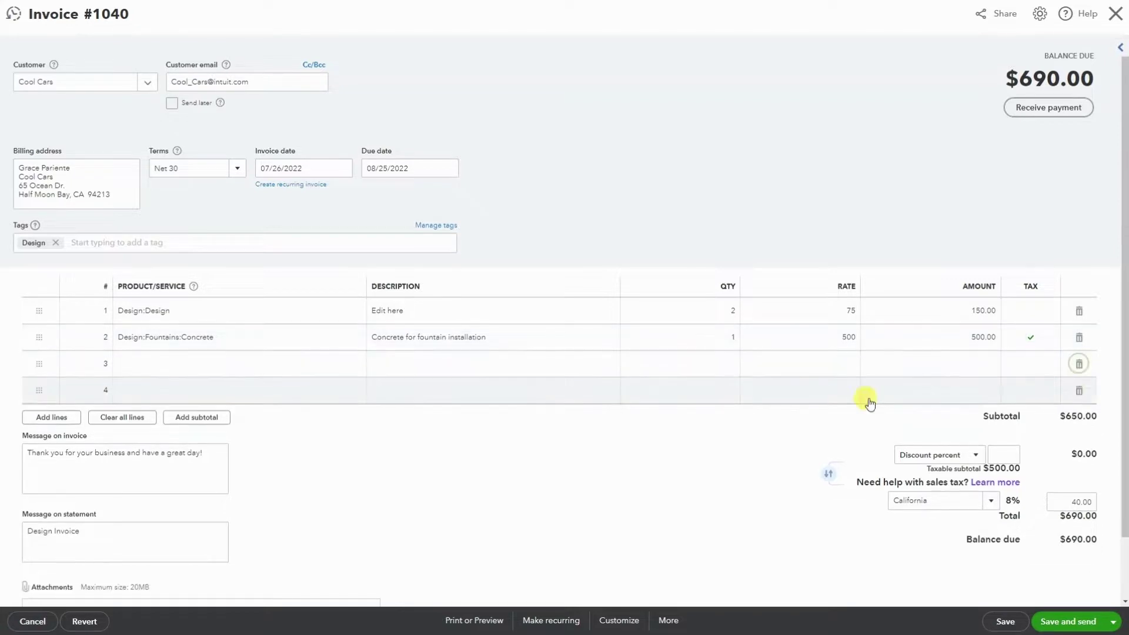
- Insert a subtotal after the first two lines and choose Lighting for line 4 and Rocks for line 5
left_click(176, 417)
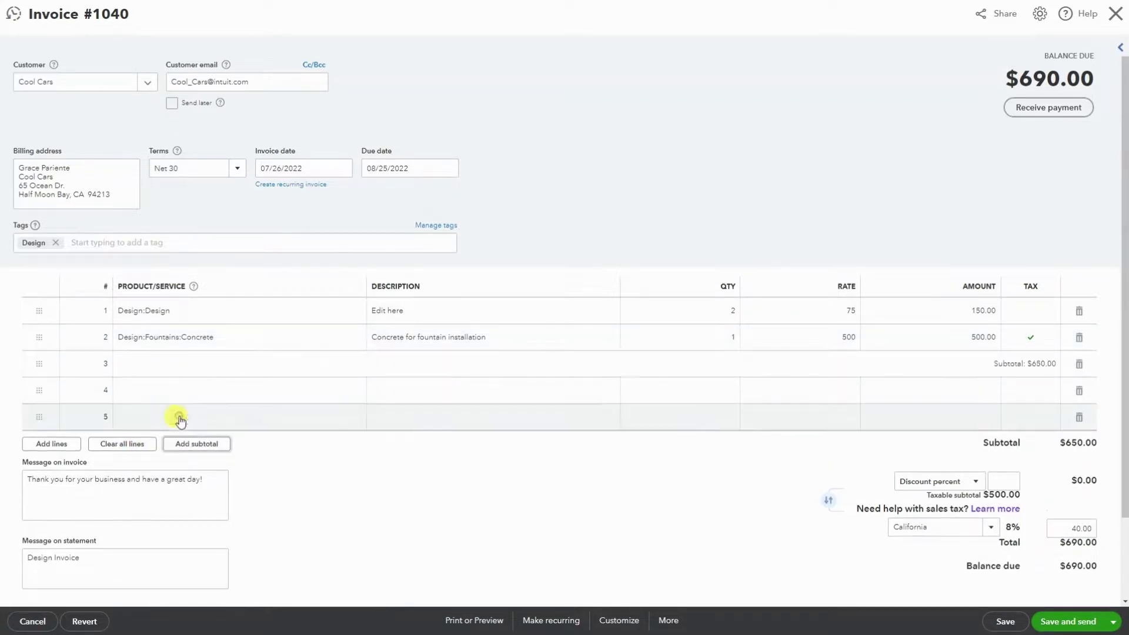
left_click(272, 391)
left_click(354, 390)
scroll(254, 458, "down", 2)
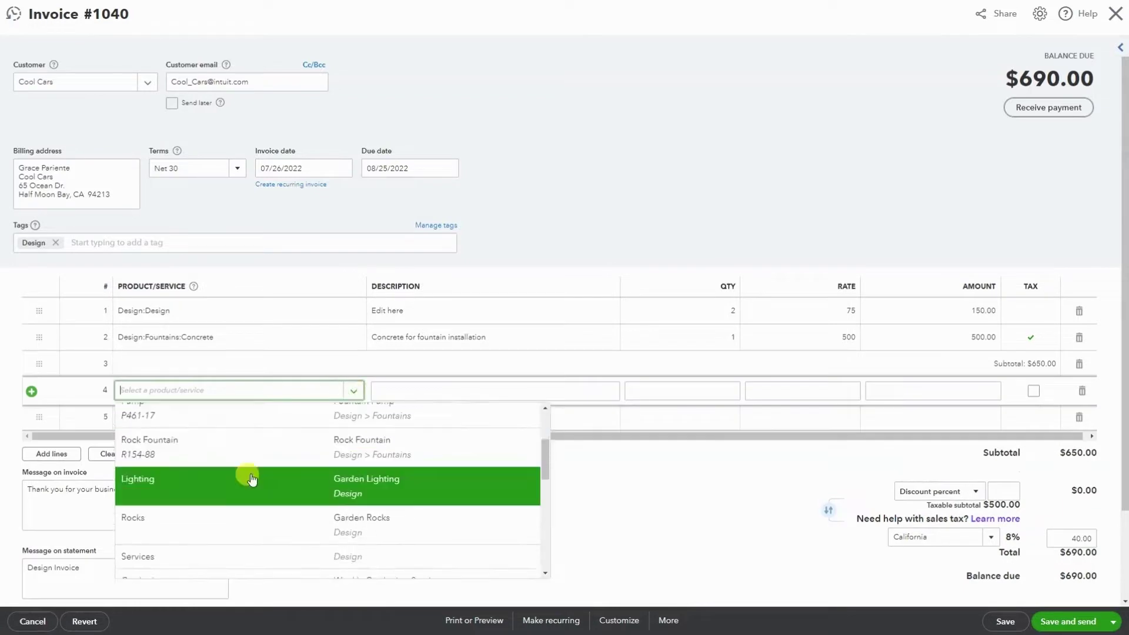
left_click(253, 474)
left_click(289, 425)
left_click(353, 418)
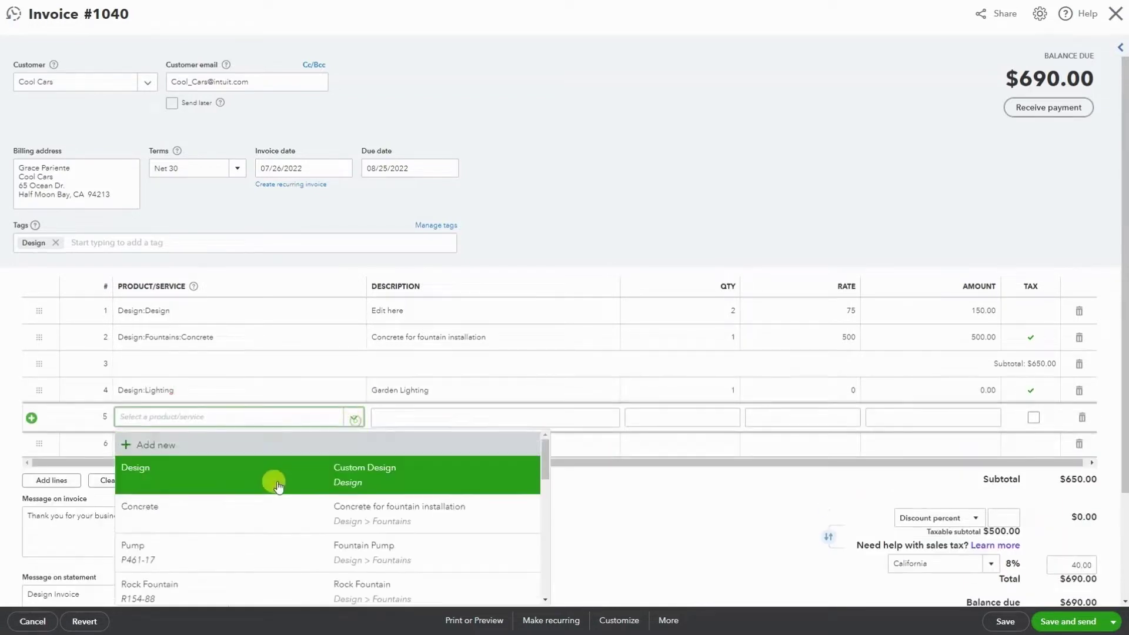
scroll(264, 470, "down", 3)
left_click(262, 491)
- Set the Lighting rate to 150 and Rocks rate to 200, then add a $350.00 subtotal after them
left_click(824, 391)
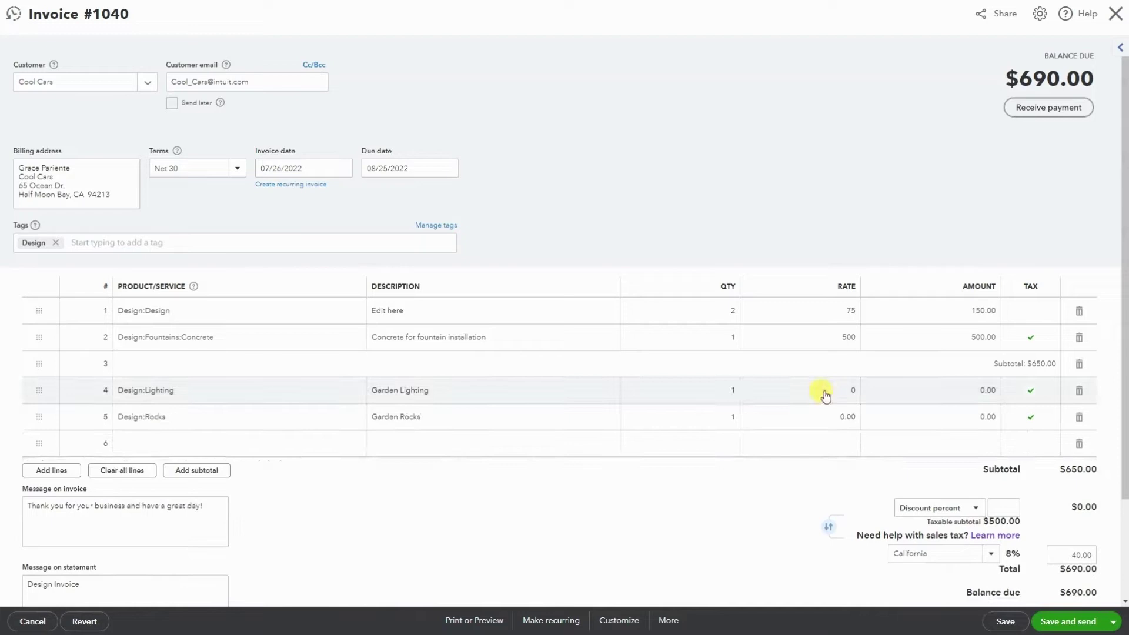
type("150")
key("Tab")
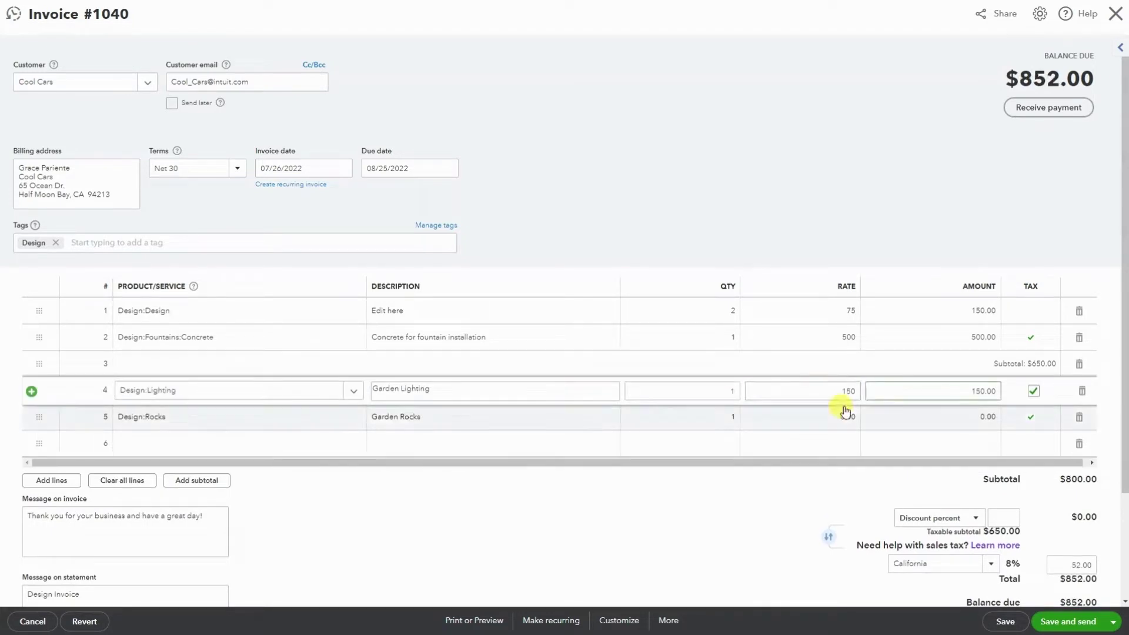
left_click(833, 415)
type("200")
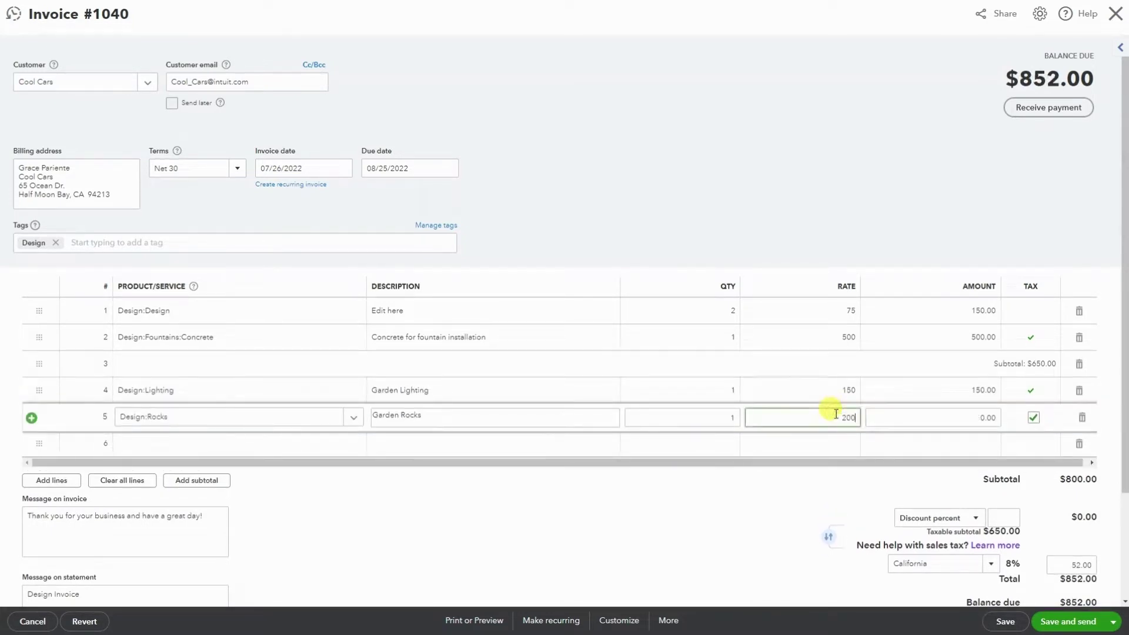
left_click(781, 224)
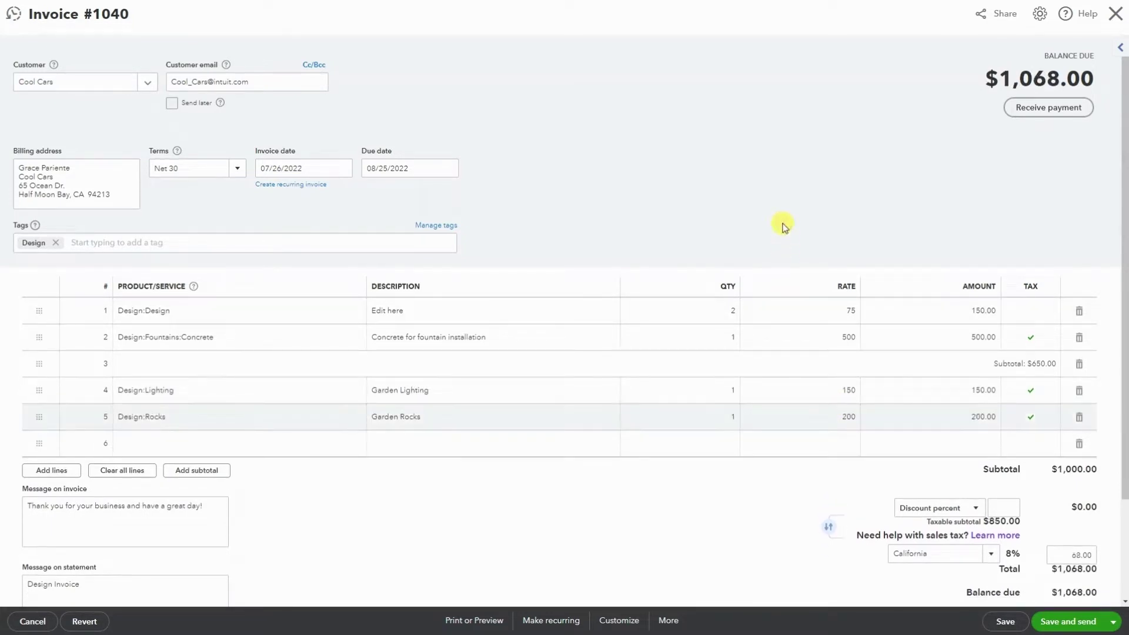
left_click(190, 471)
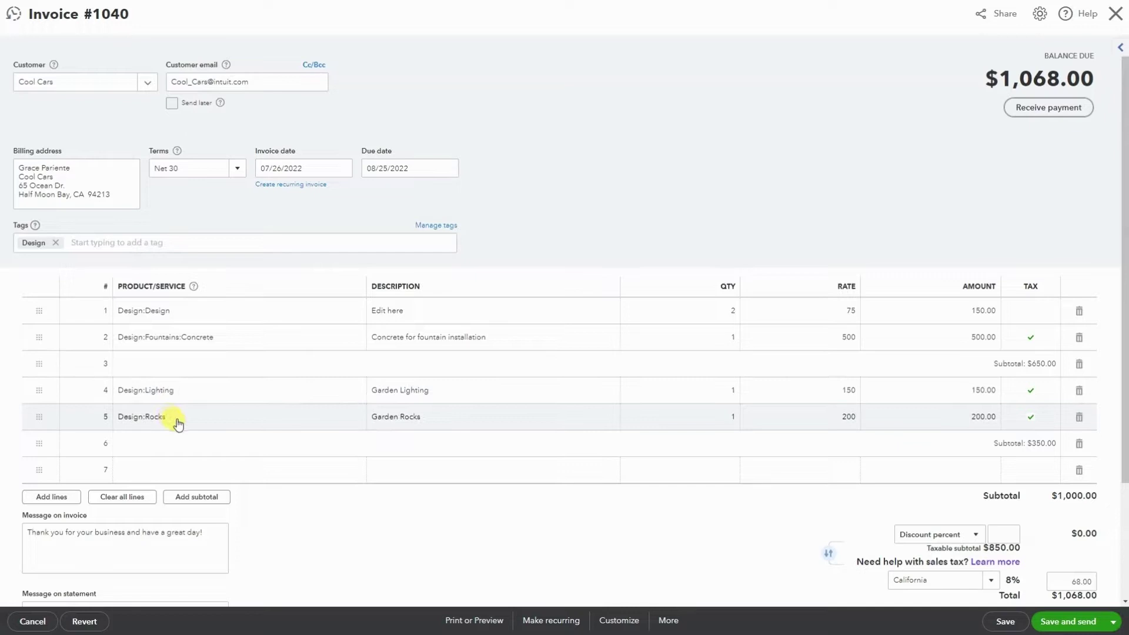
- Delete both subtotal rows, leaving four item lines, and select the Concrete line's Tax cell
scroll(759, 421, "down", 1)
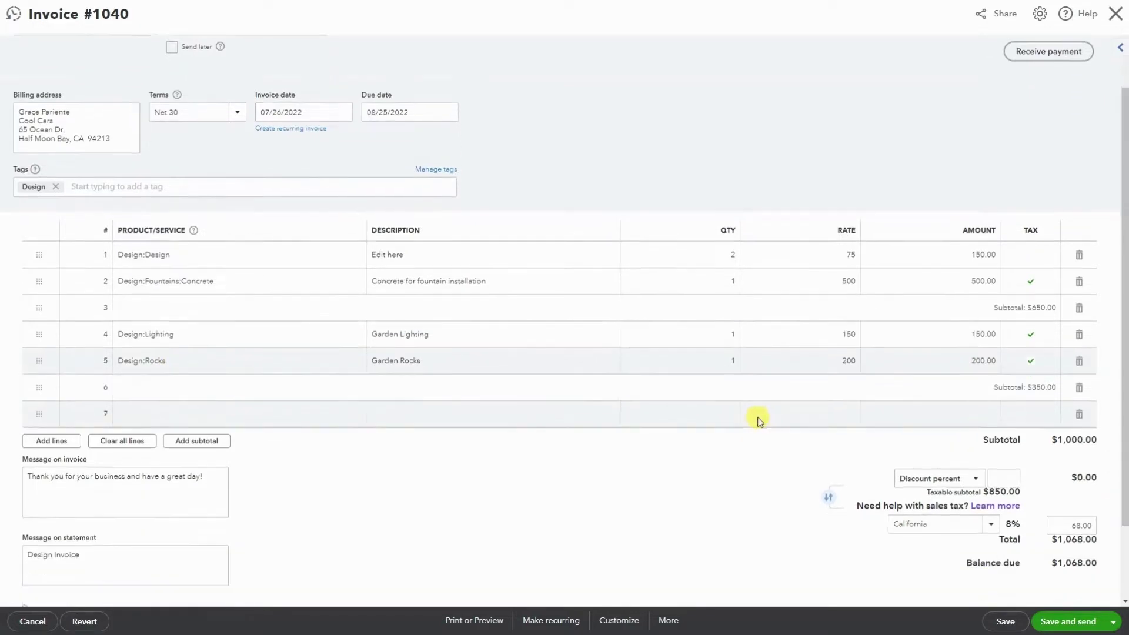
scroll(759, 421, "up", 1)
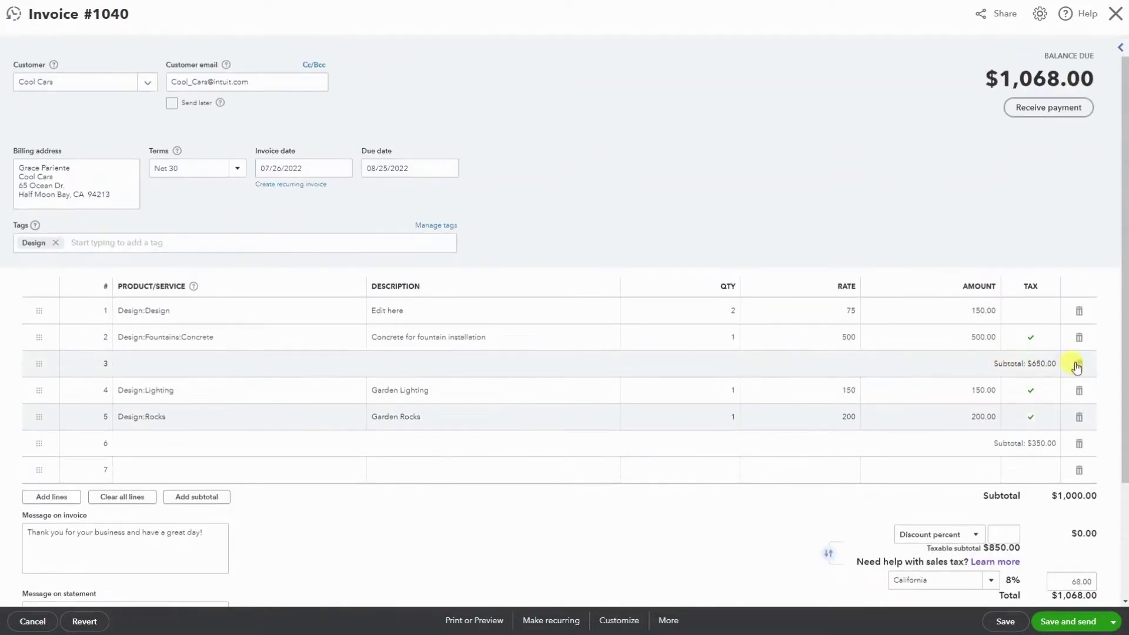
left_click(1079, 365)
left_click(1079, 416)
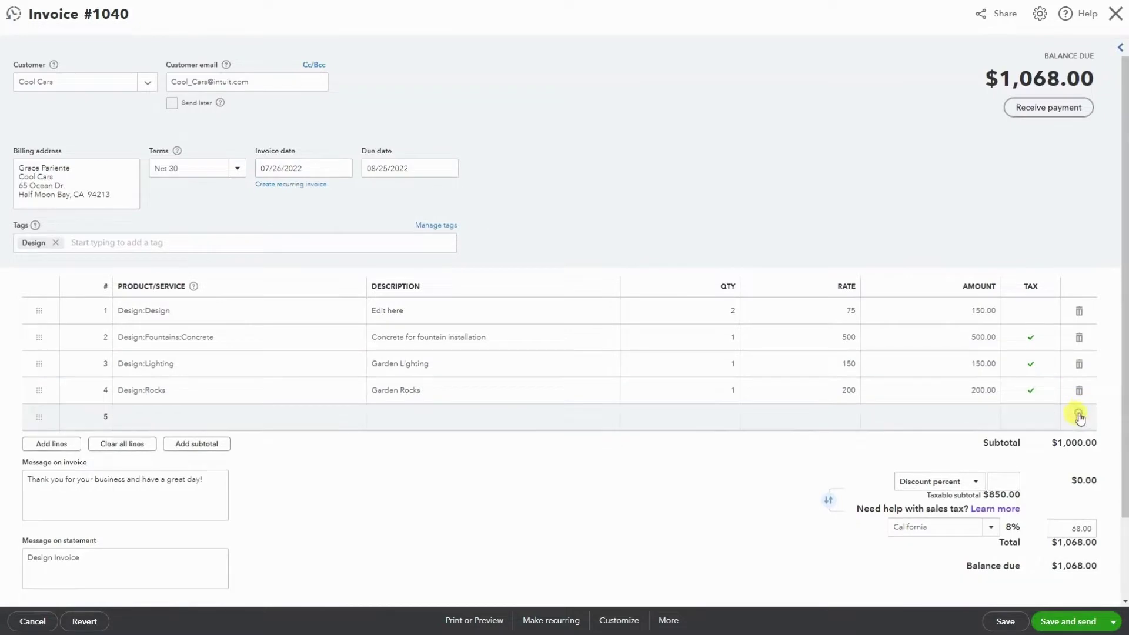
left_click(1029, 340)
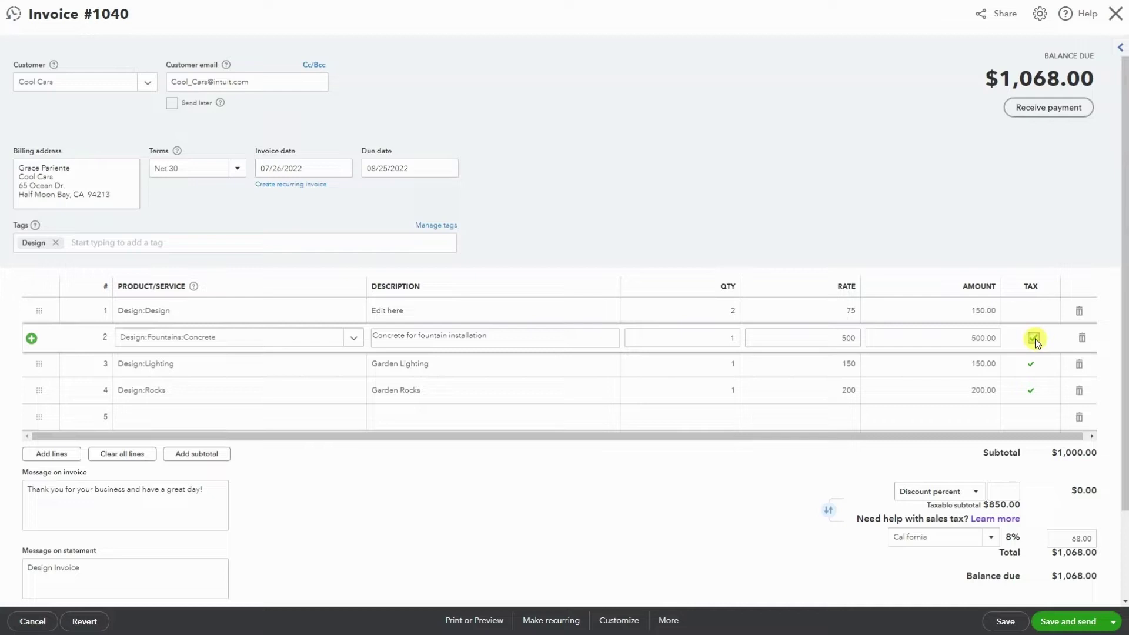
- Uncheck Tax on the Concrete, Lighting and Rocks lines so the balance due is $1,000.00
left_click(1034, 338)
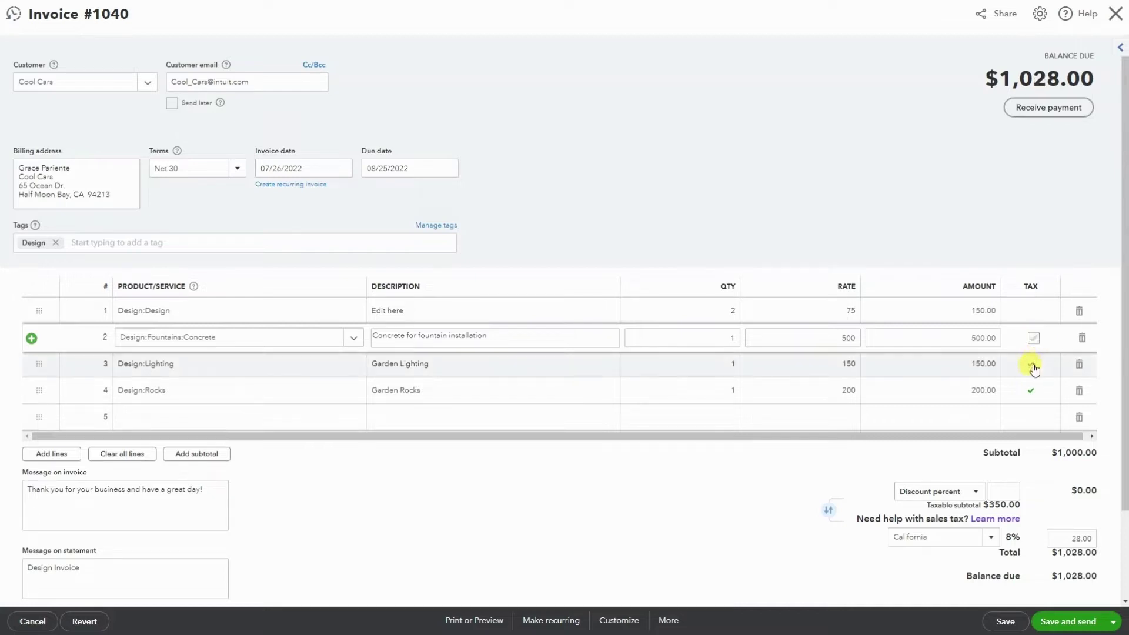
left_click(1033, 364)
left_click(1032, 364)
left_click(1030, 391)
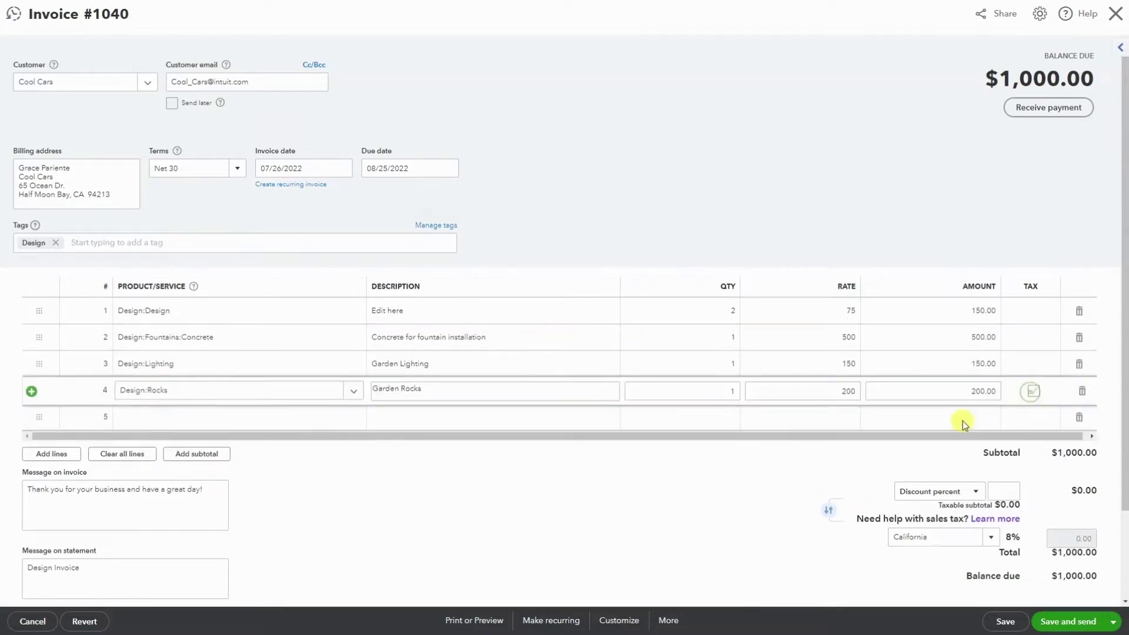
scroll(503, 484, "down", 2)
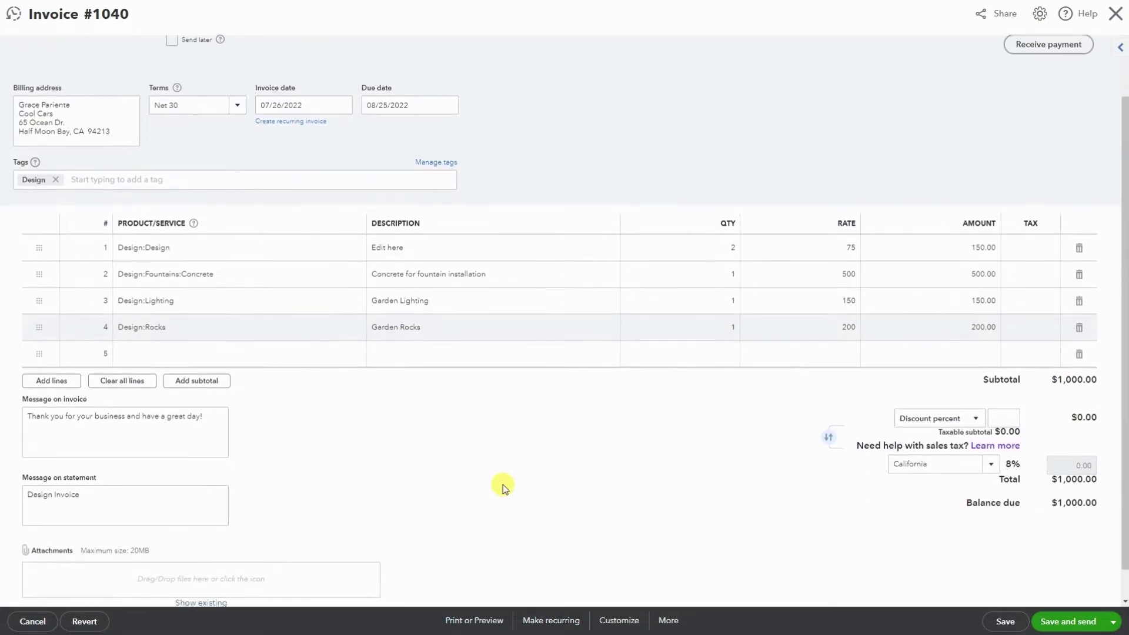
scroll(502, 485, "up", 2)
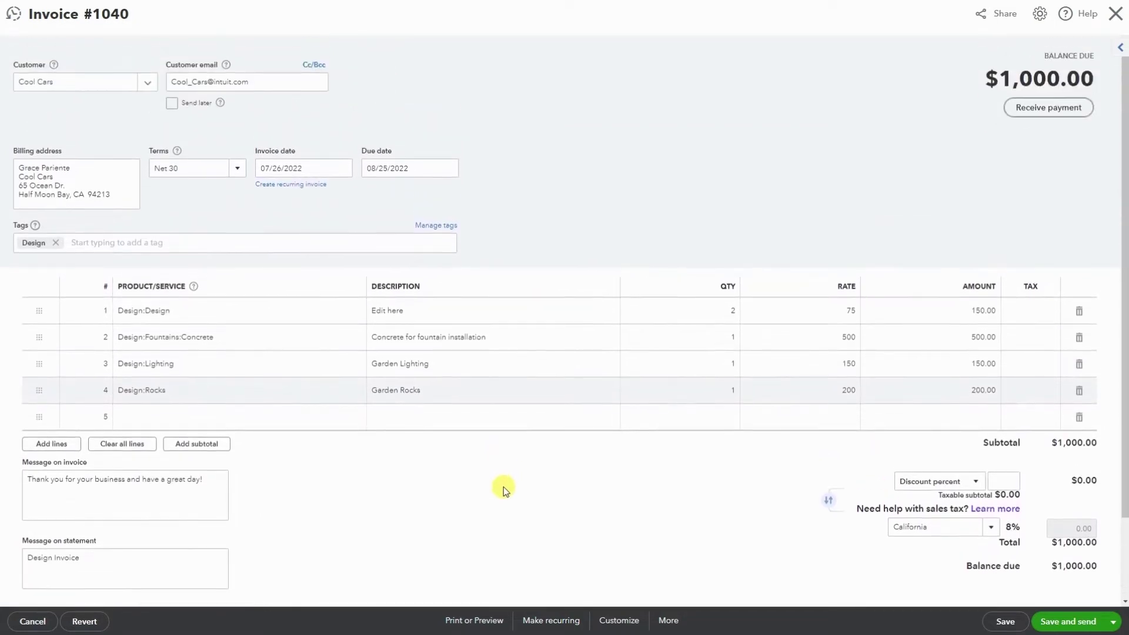